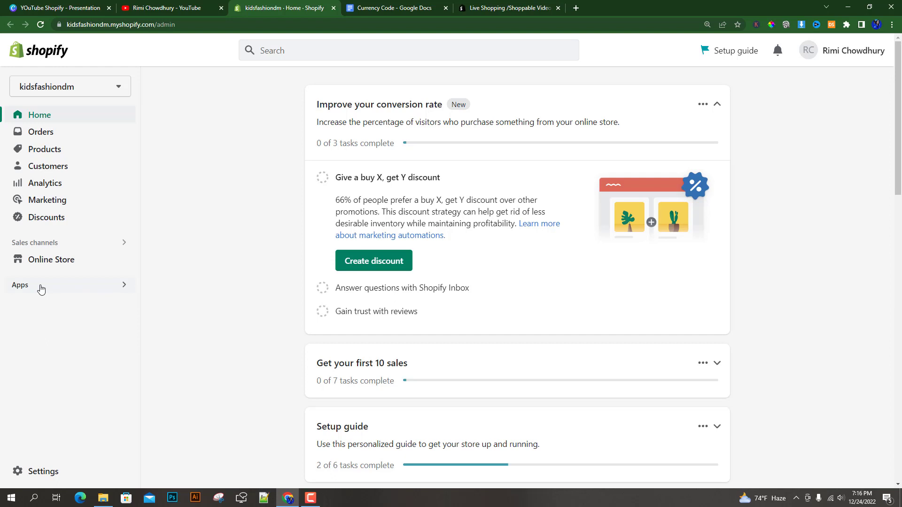
Step: Open the app finder in the store admin
click(77, 285)
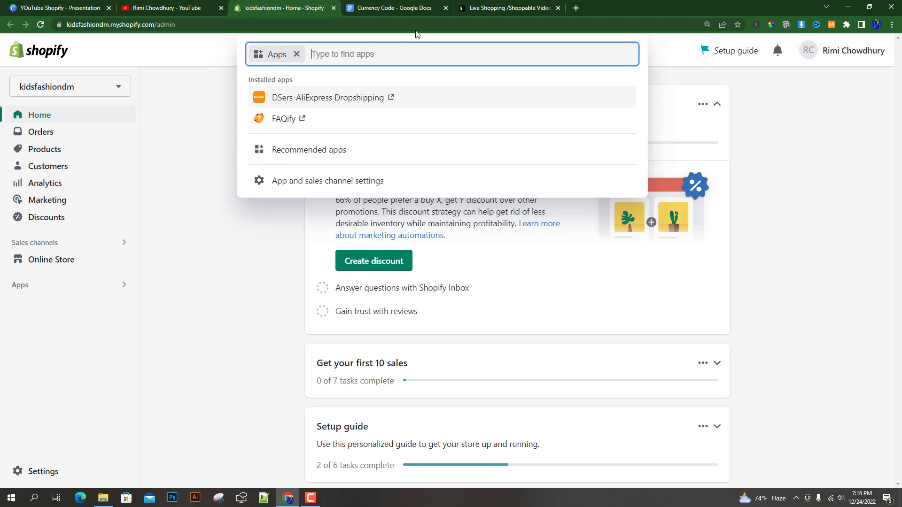
click(576, 8)
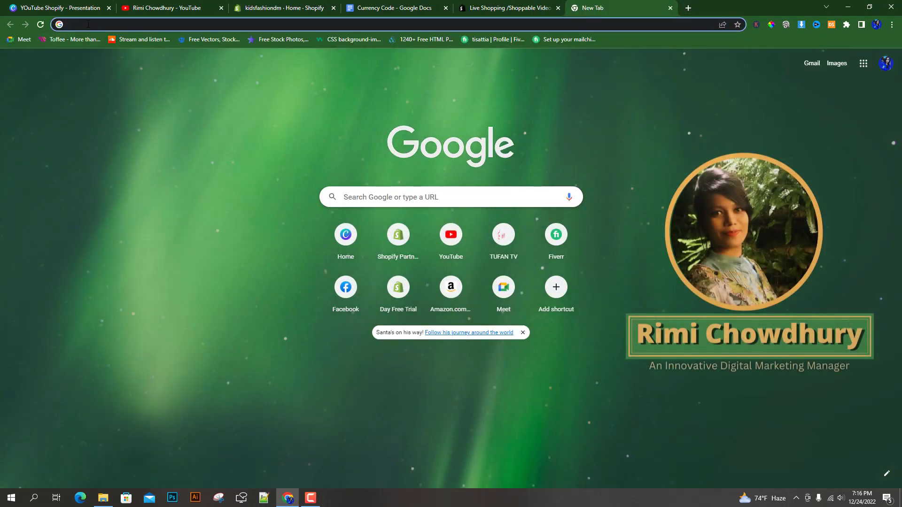
text(shopify app)
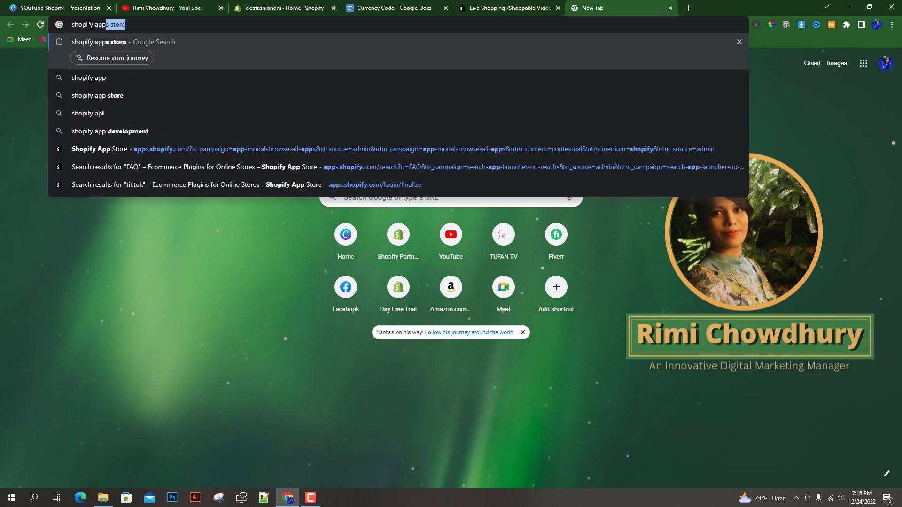
text(s s)
click(163, 149)
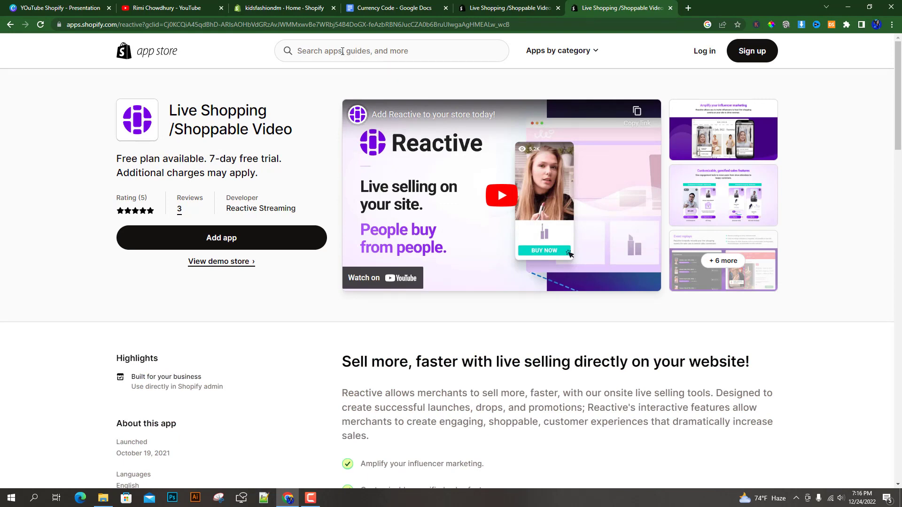
click(342, 51)
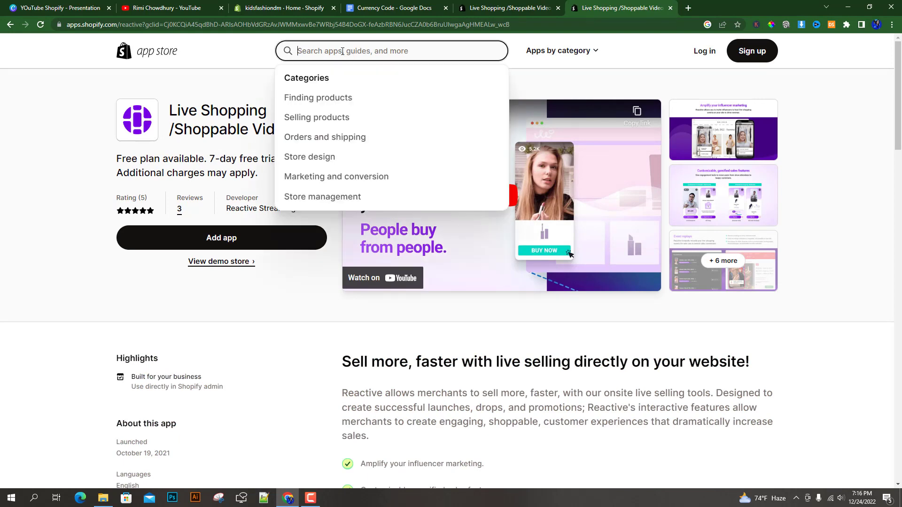
Step: Return to the store admin and search the Shopify App Store for "best currency converter"
click(294, 6)
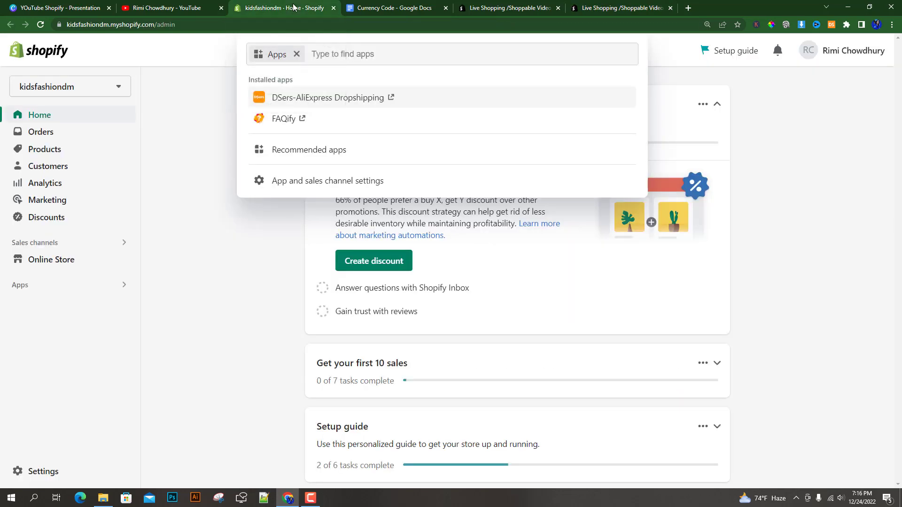
click(322, 54)
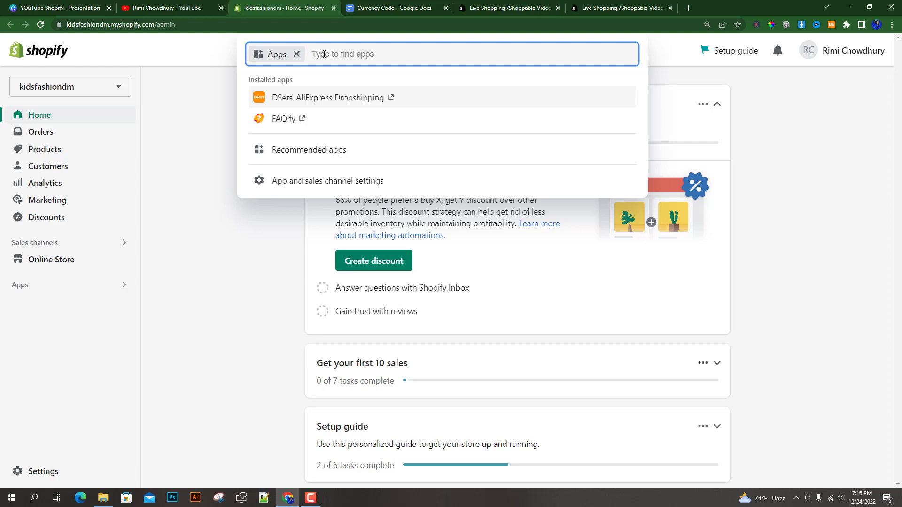
text(best currenc)
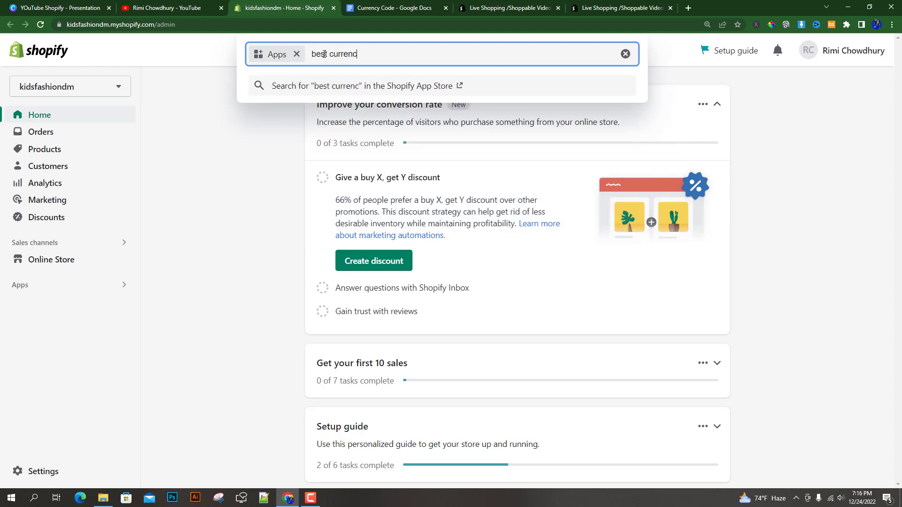
text(y co)
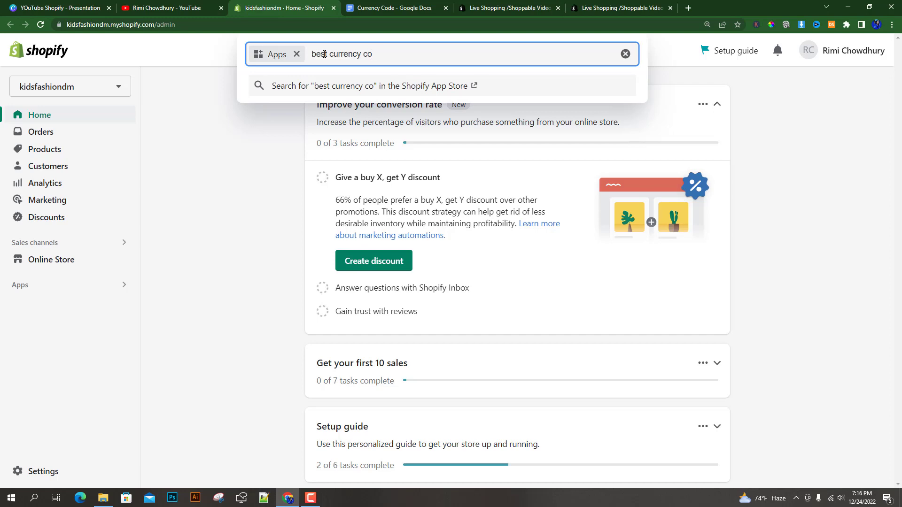
text(nverter)
key(Return)
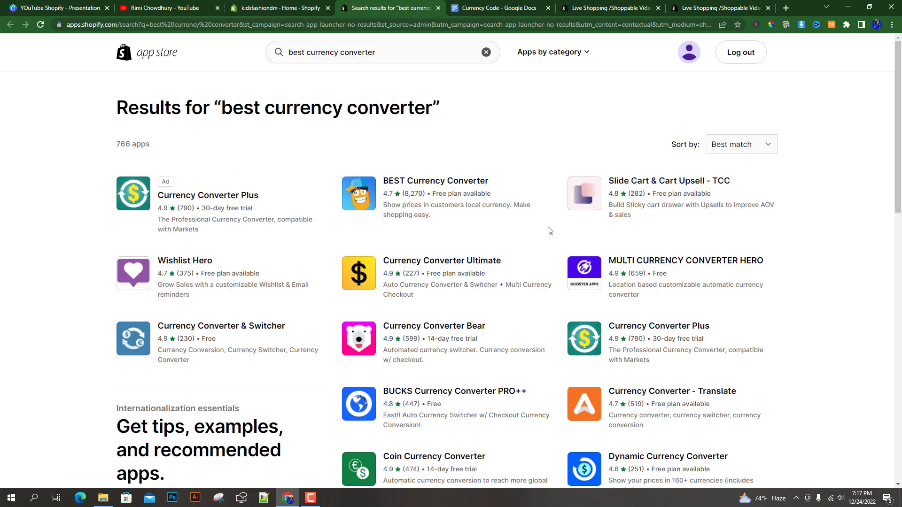
Step: Look through the app search results and open the BEST Currency Converter listing
scroll(550, 230, down, 3)
scroll(549, 288, up, 3)
scroll(565, 230, down, 4)
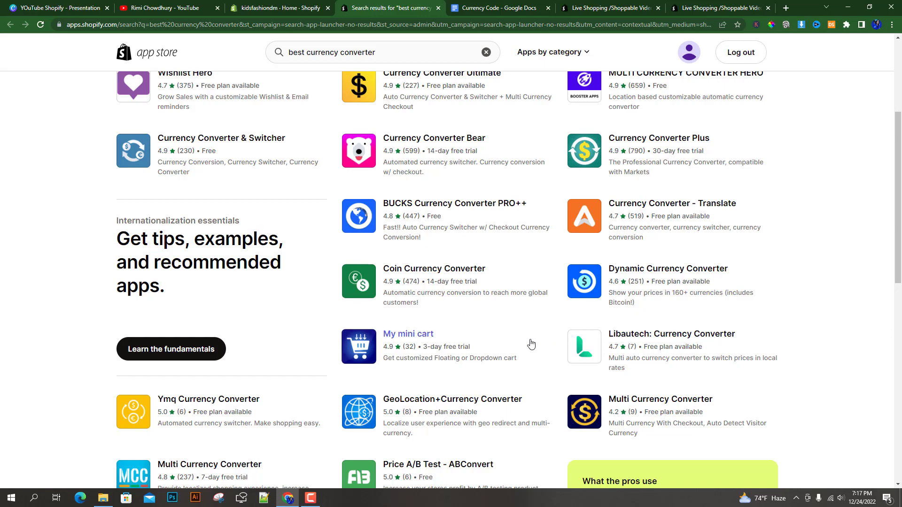
scroll(529, 344, down, 2)
scroll(522, 396, up, 6)
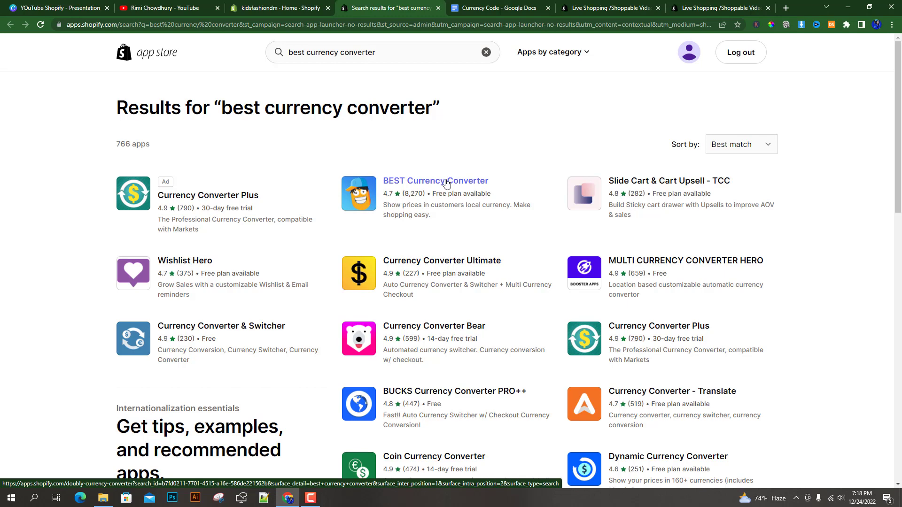
click(411, 186)
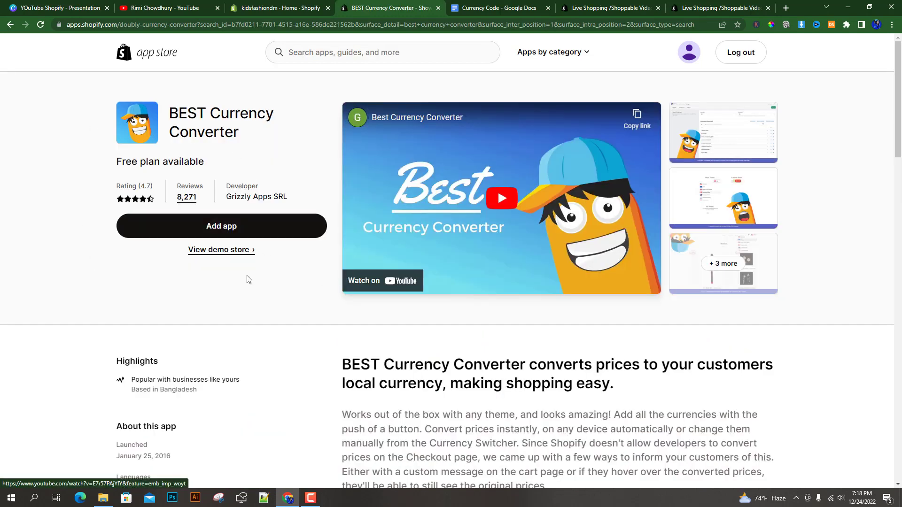
Step: Check the app's pricing plans and install BEST Currency Converter on the kidsfashiondm store
scroll(324, 280, down, 9)
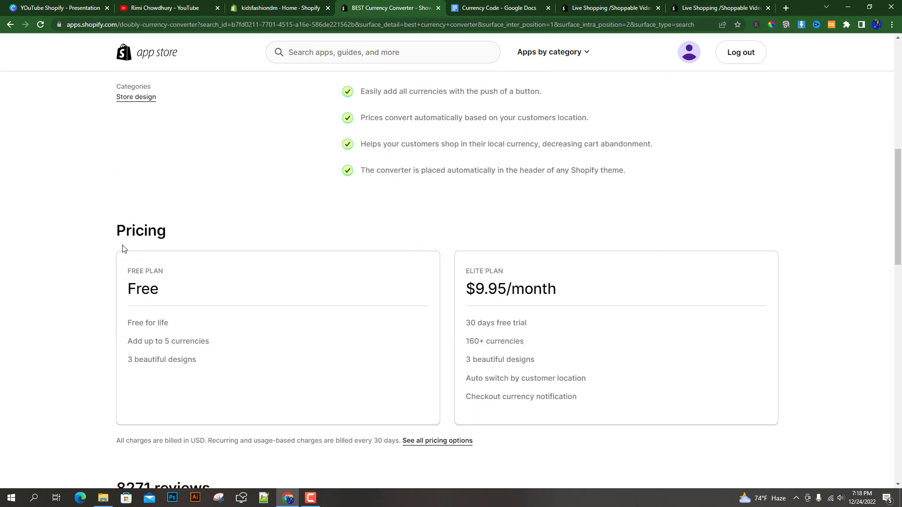
drag(115, 232, 171, 233)
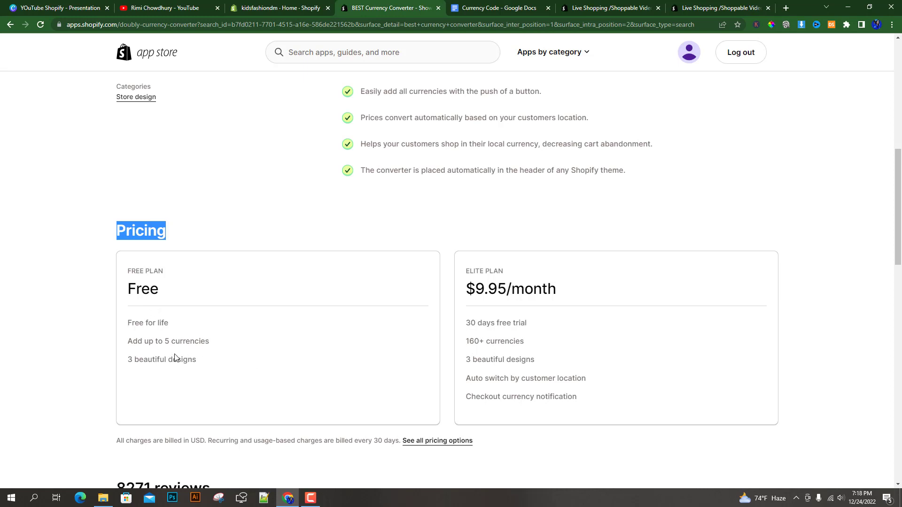
scroll(207, 366, up, 10)
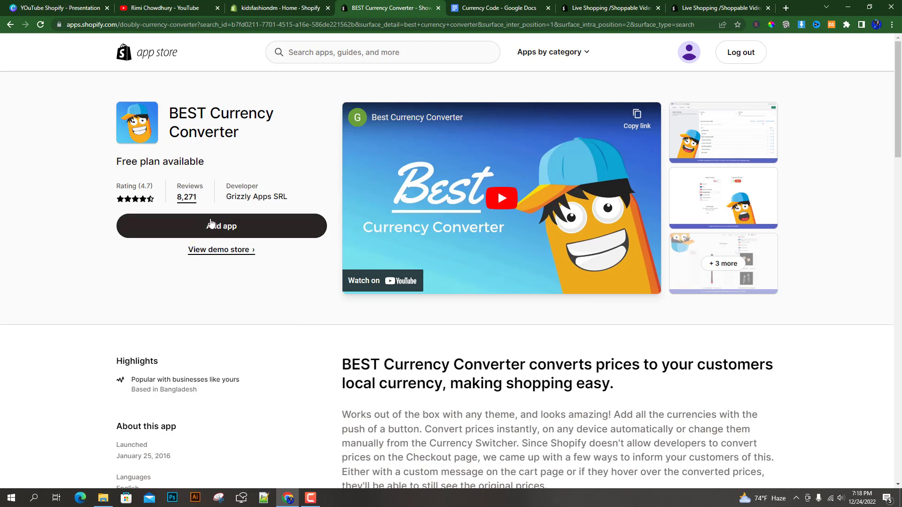
click(224, 227)
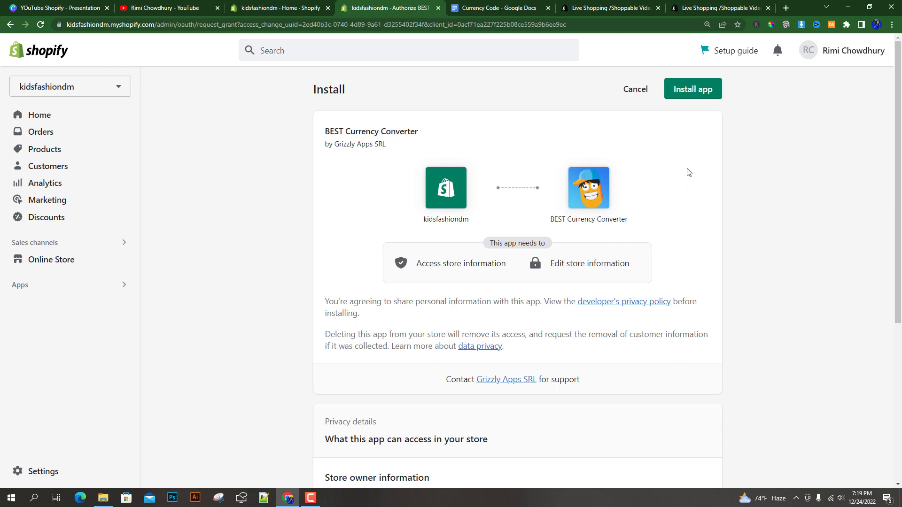
click(687, 91)
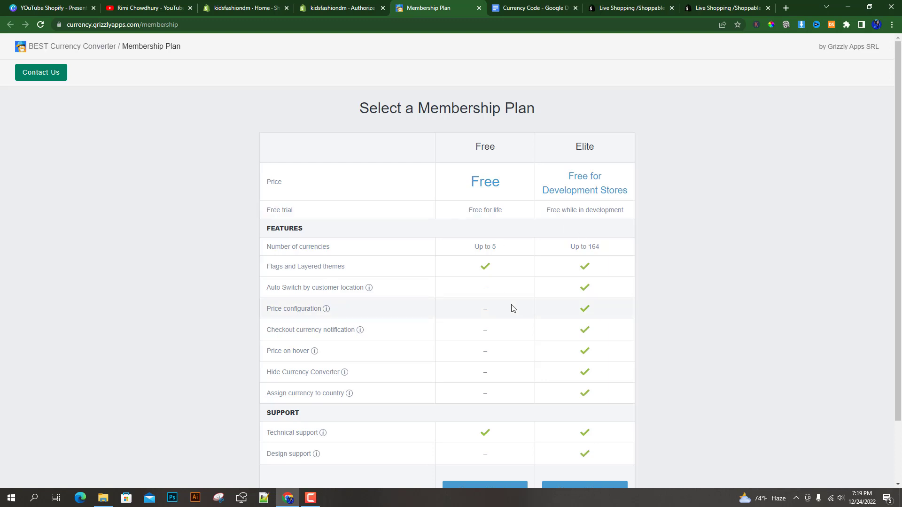
Step: Accept the Grizzly Apps terms and privacy policy and choose the Free membership plan
scroll(488, 352, down, 2)
scroll(485, 359, up, 2)
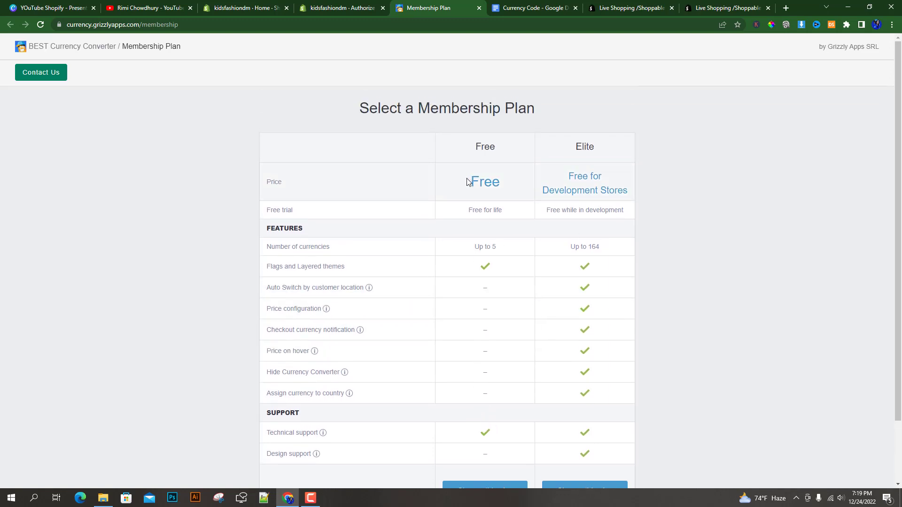
double_click(472, 186)
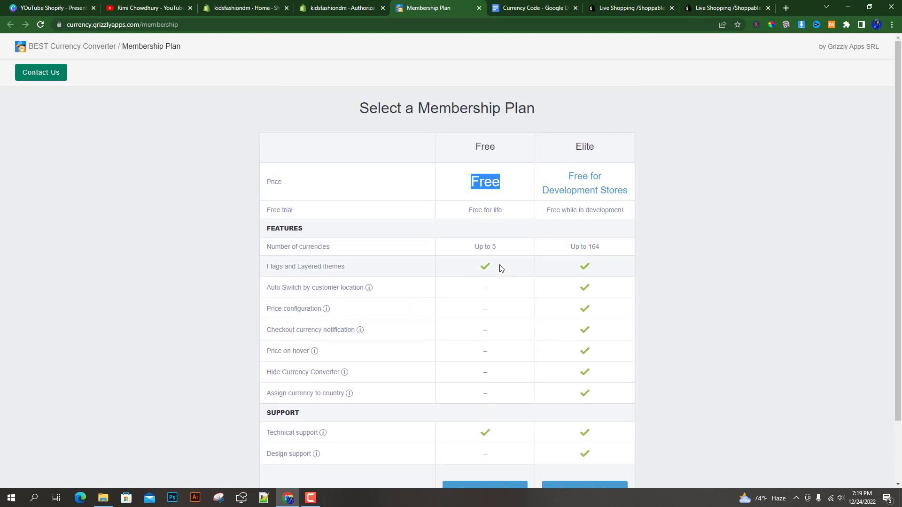
scroll(500, 266, down, 2)
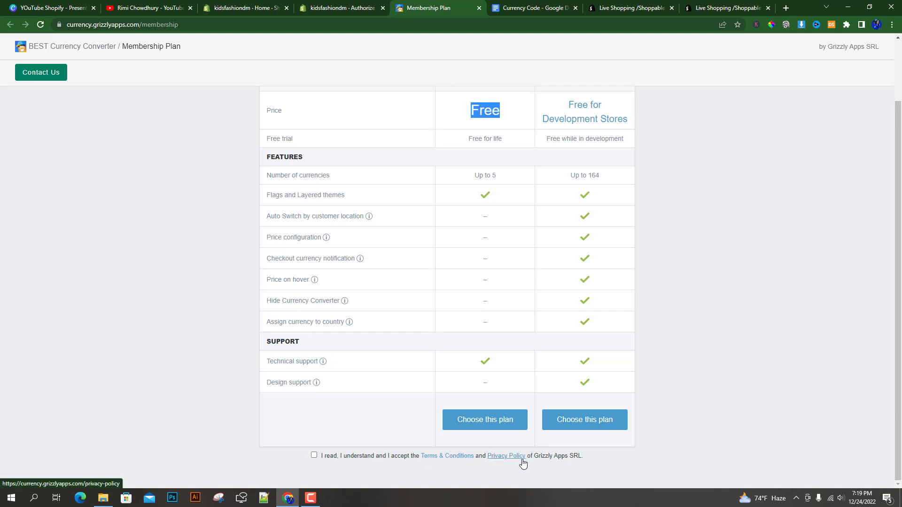
click(314, 456)
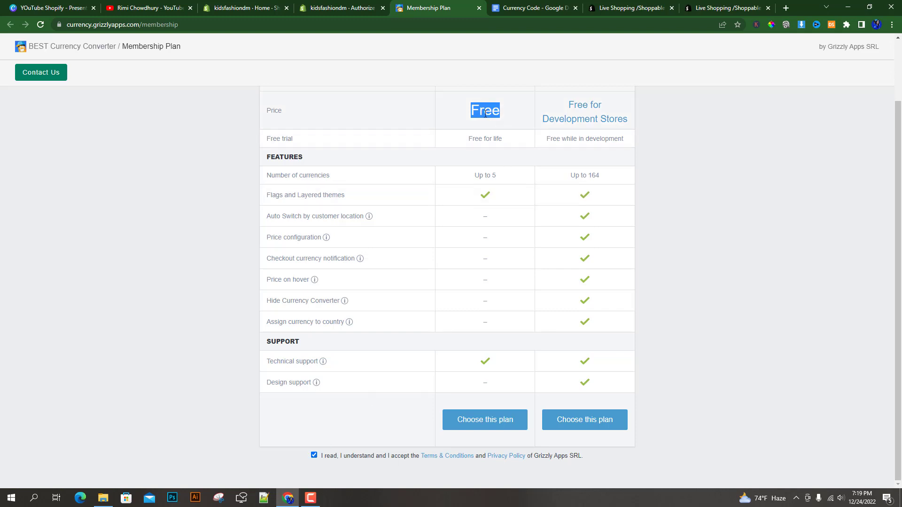
click(481, 420)
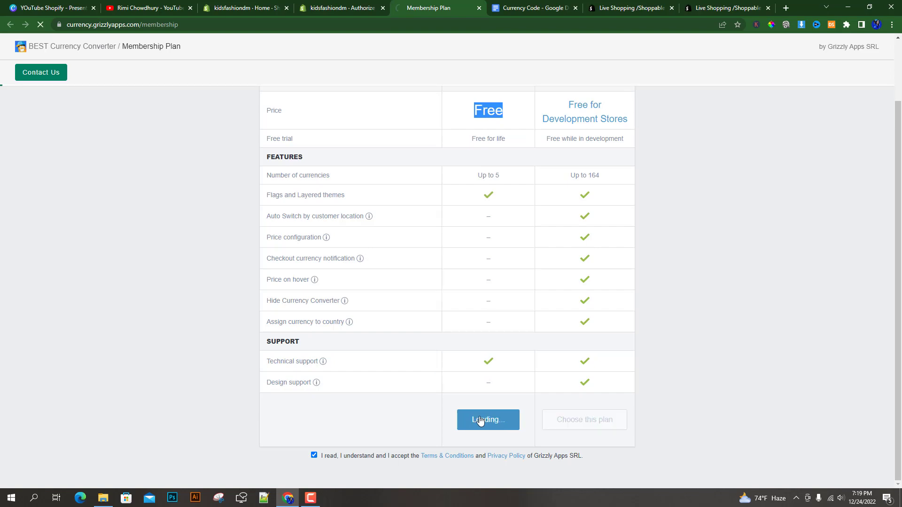
Step: Look over the currency converter settings and set Enable App to Yes
scroll(202, 319, down, 1)
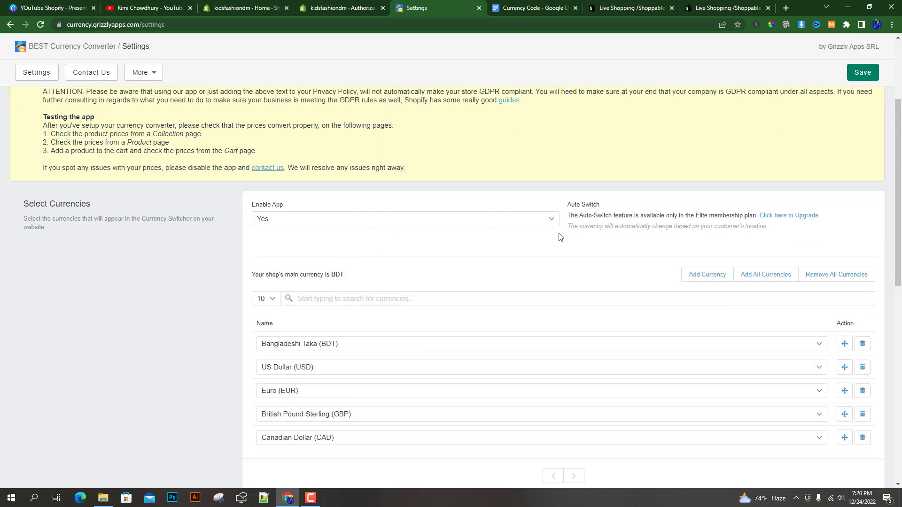
scroll(490, 237, down, 3)
scroll(241, 353, up, 4)
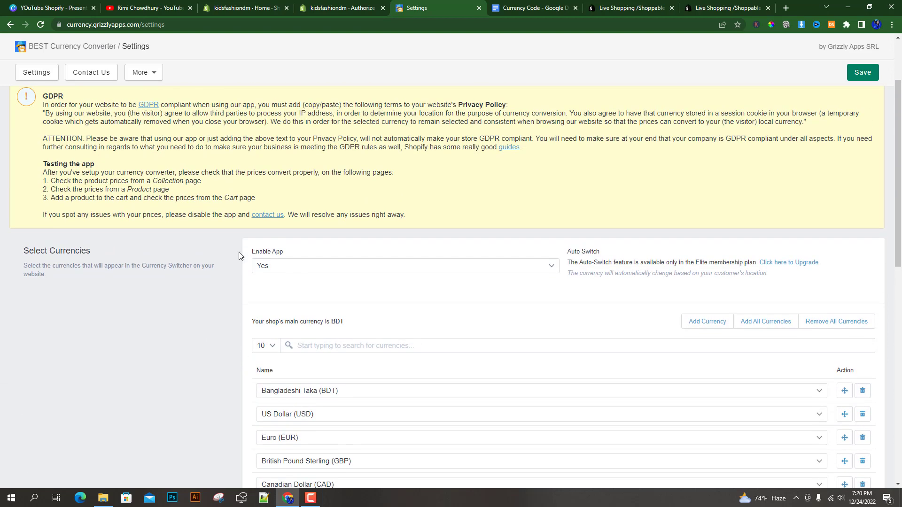
click(291, 267)
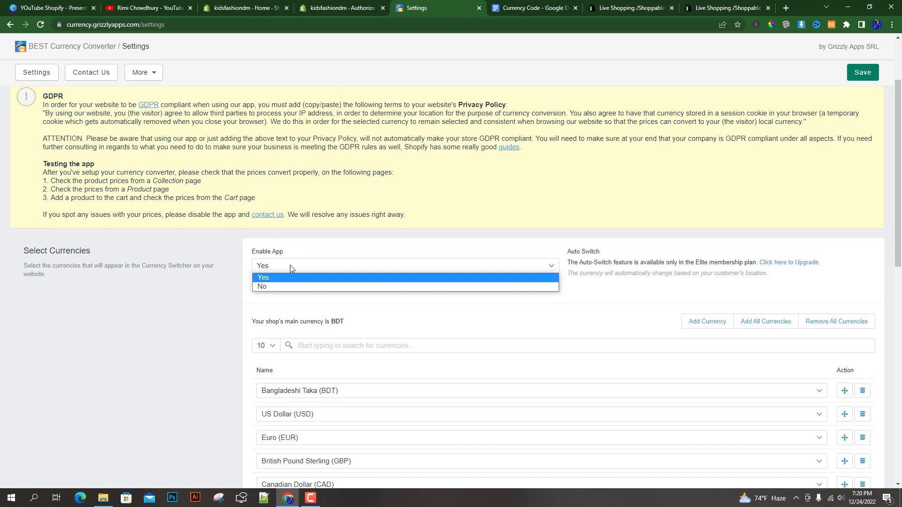
click(269, 279)
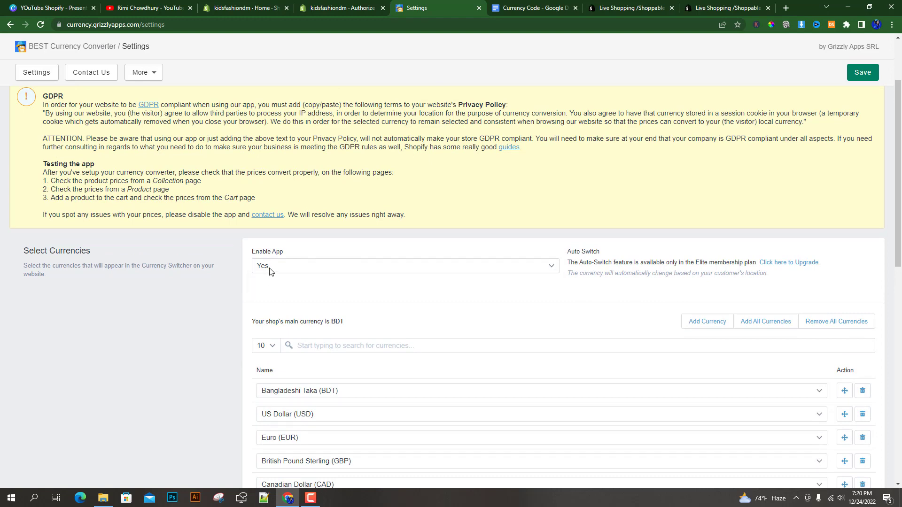
Step: Review the first currency's options and the switcher's text color picker, and save the app settings
scroll(507, 266, down, 3)
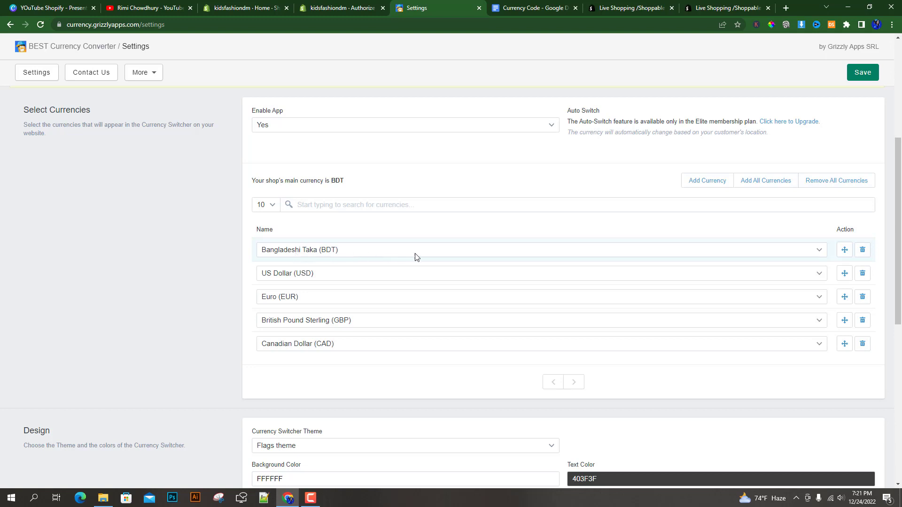
click(506, 250)
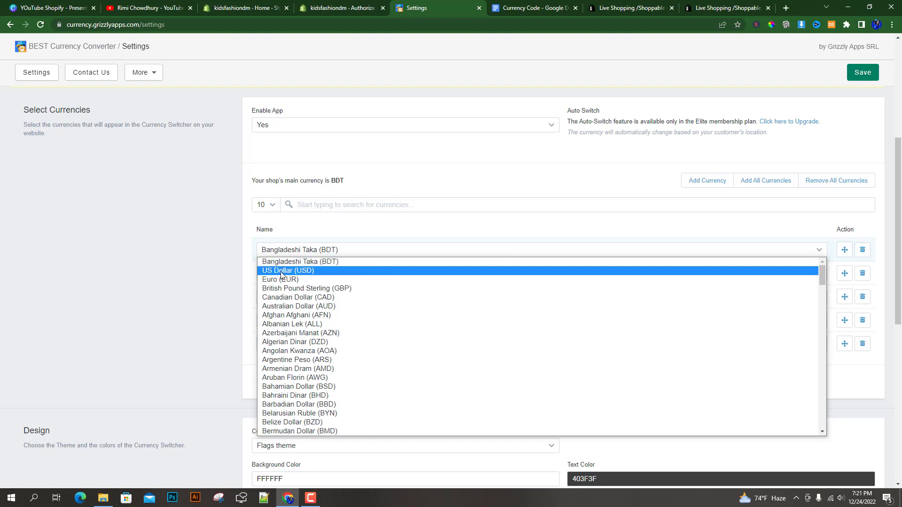
scroll(357, 329, down, 4)
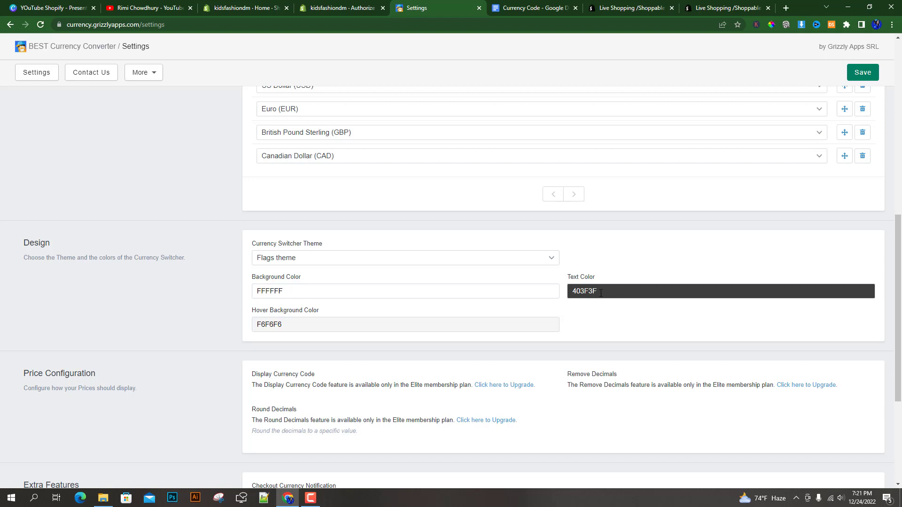
click(620, 292)
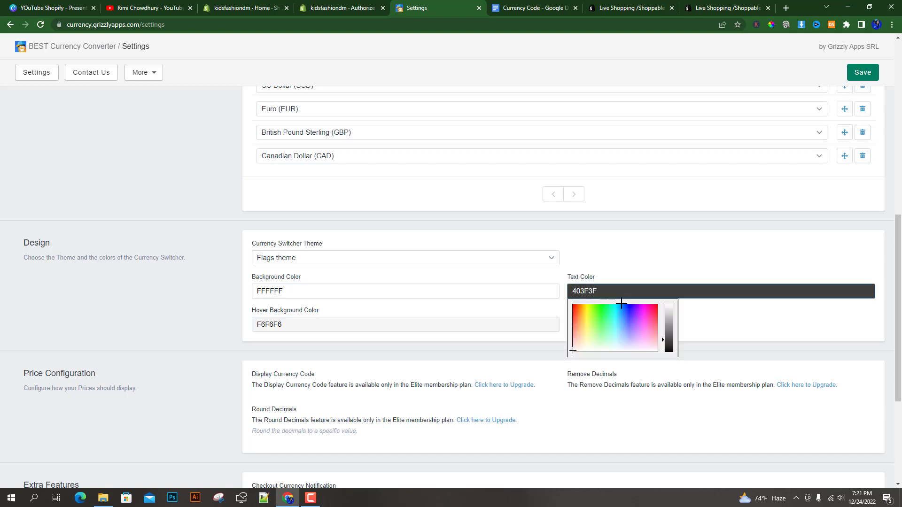
click(626, 255)
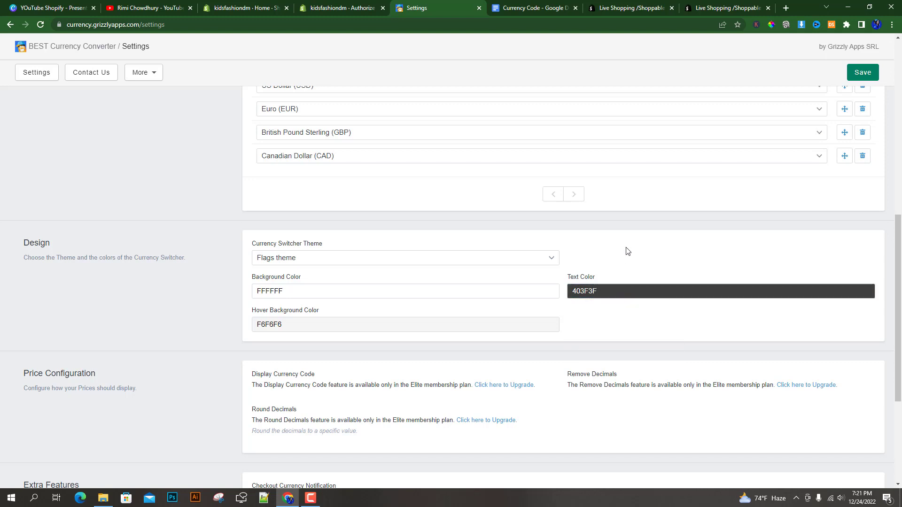
click(861, 73)
Step: Switch to the kidsfashiondm storefront and expand the currency switcher in its header
click(301, 7)
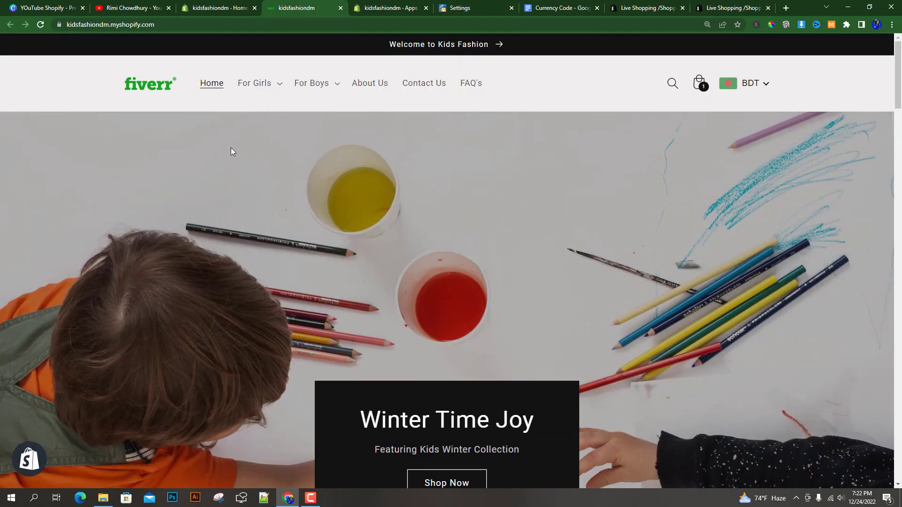
click(765, 83)
click(814, 78)
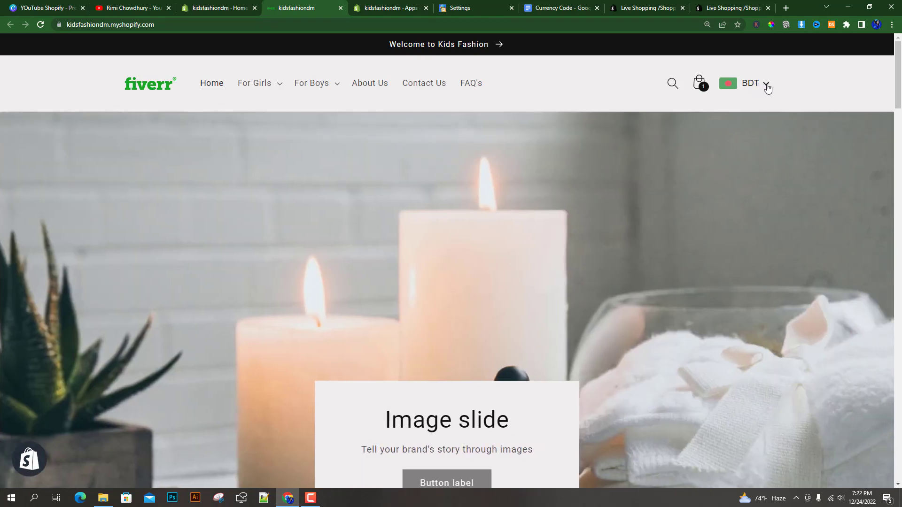
click(767, 87)
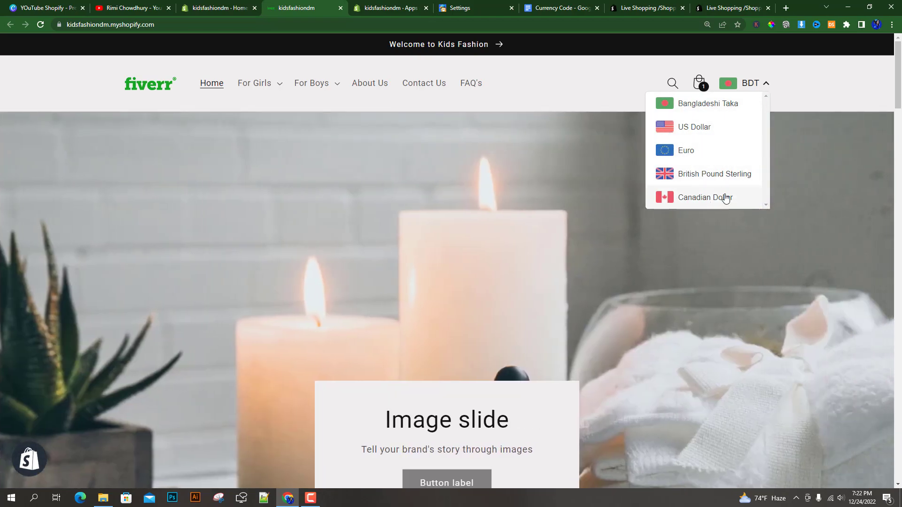
Step: Close the currency list, open the girls' long sleeve knitting dress from New Arrival, and check the currency of its price
click(822, 71)
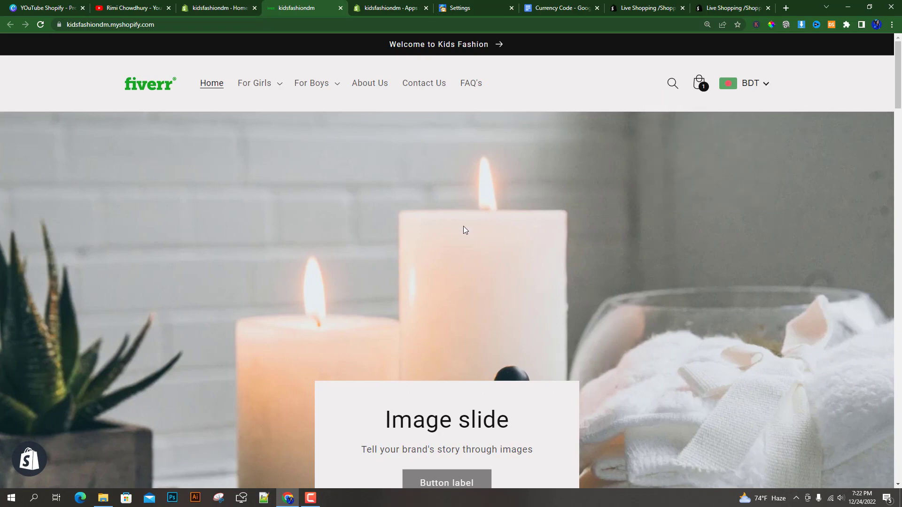
scroll(464, 229, down, 15)
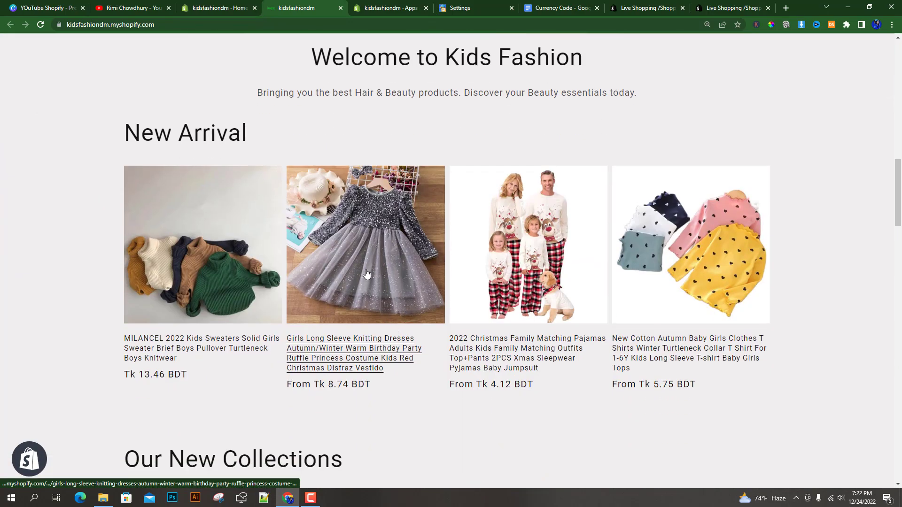
click(364, 255)
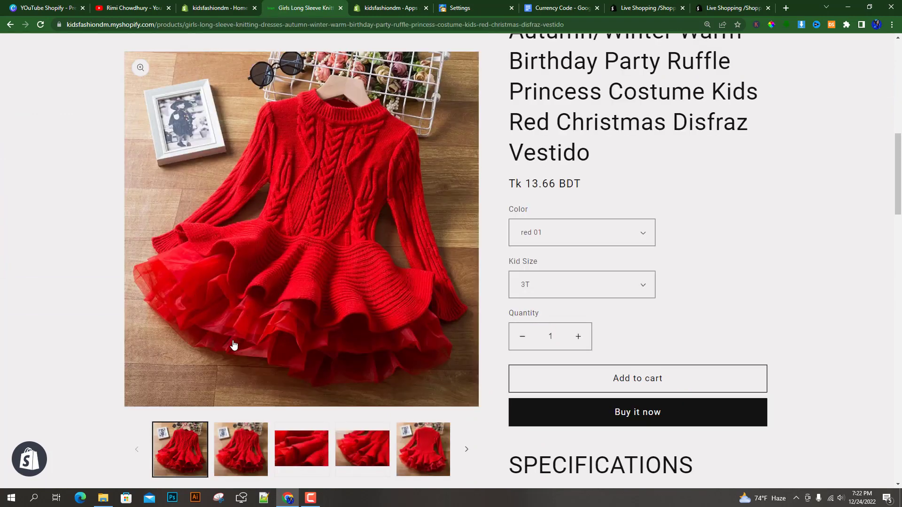
scroll(686, 282, down, 3)
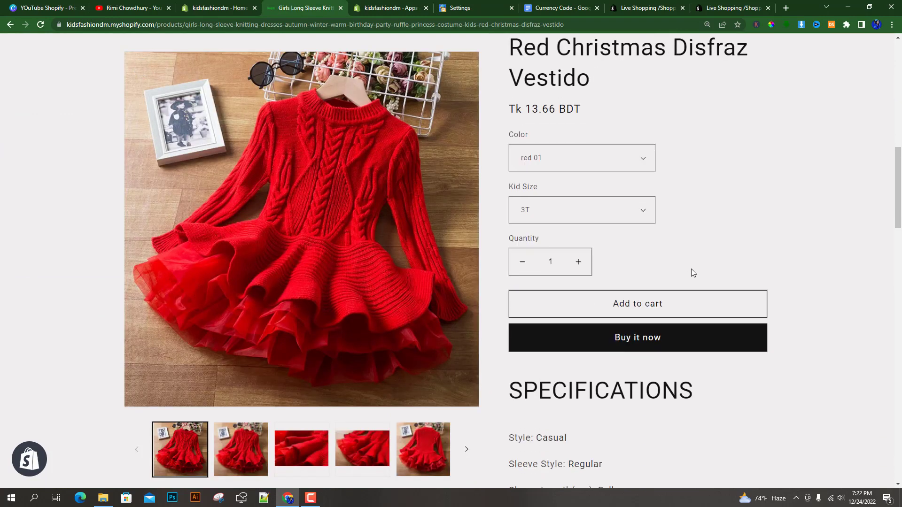
scroll(680, 294, up, 3)
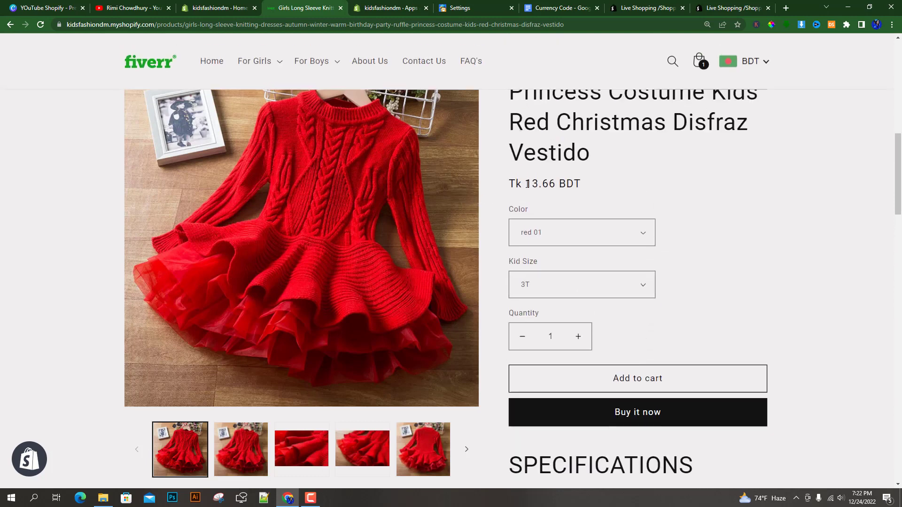
drag(508, 184, 583, 184)
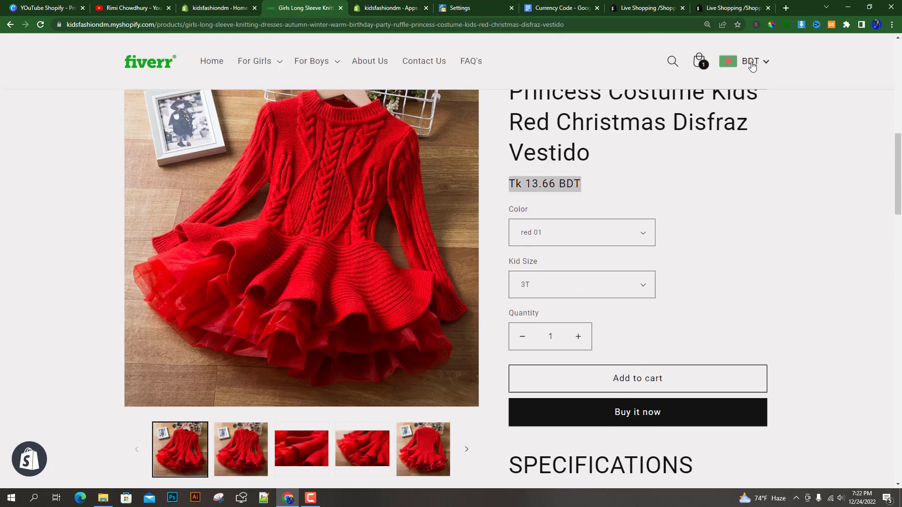
Step: Switch the storefront currency to US Dollar and then to Euro, checking the dress price after each change
click(769, 67)
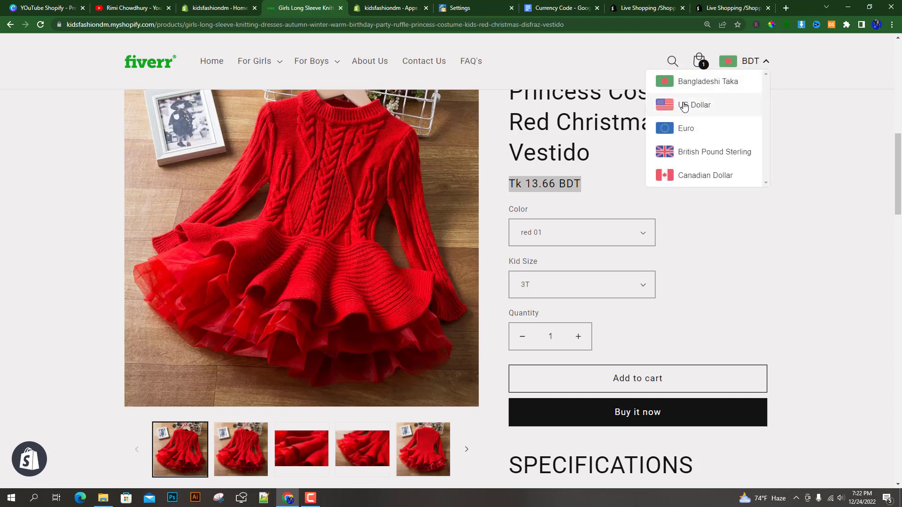
click(684, 106)
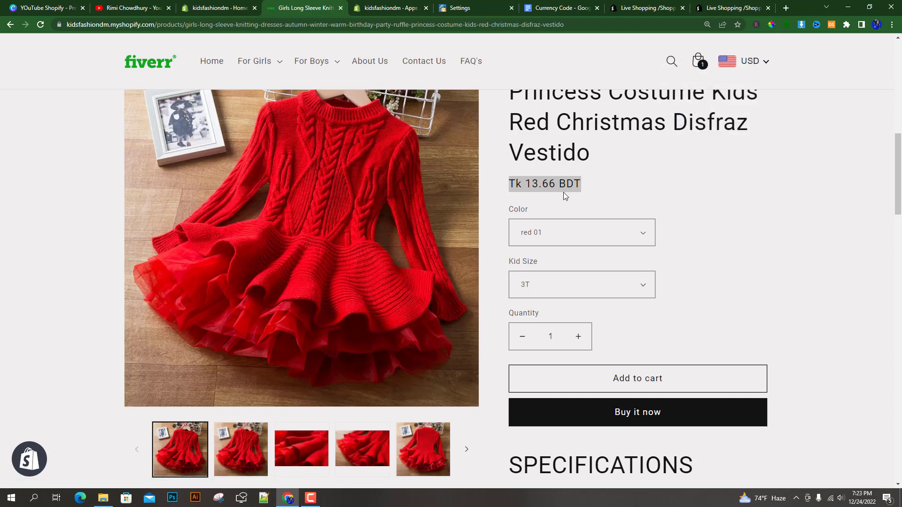
drag(513, 185, 616, 191)
click(751, 62)
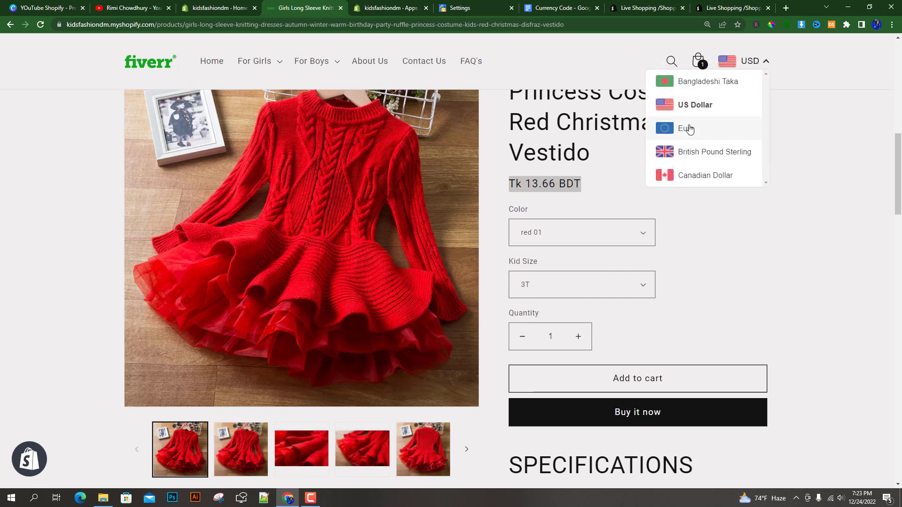
click(690, 130)
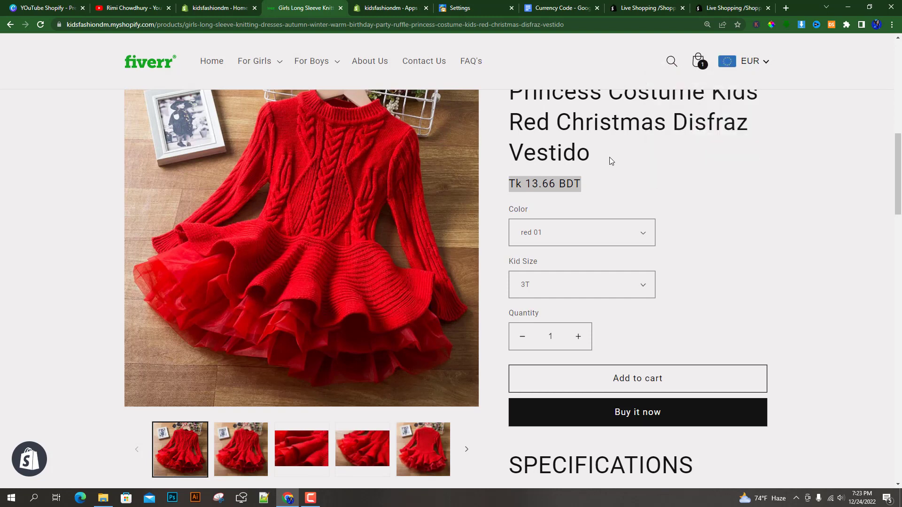
click(526, 187)
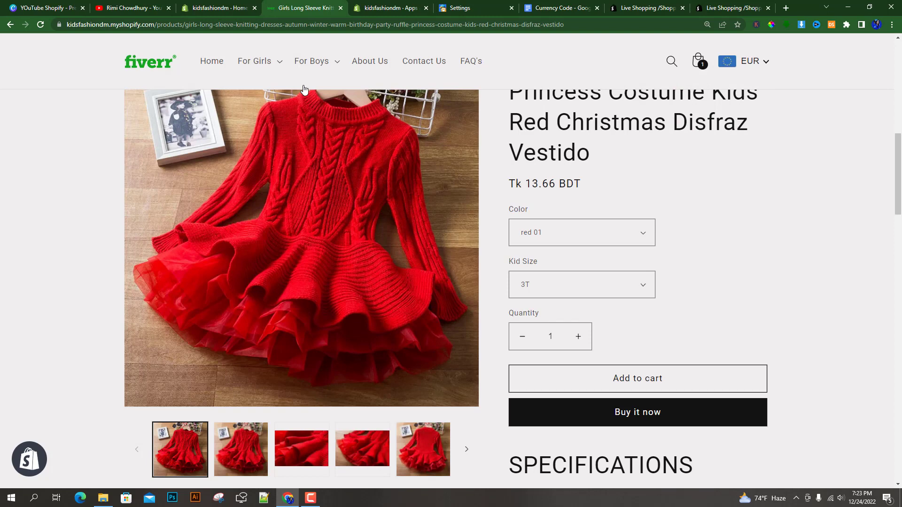
Step: Return to the Shopify admin and open the Store currency section of the store details settings
click(375, 5)
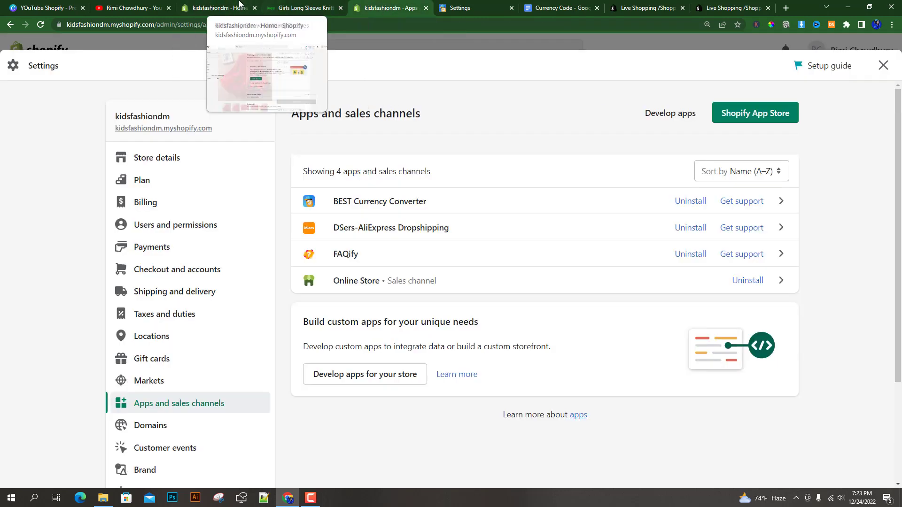
click(214, 8)
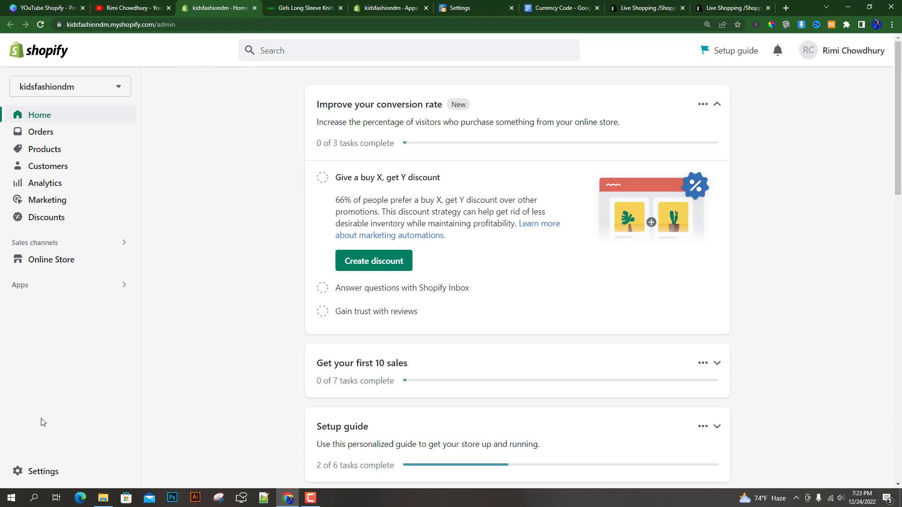
click(41, 475)
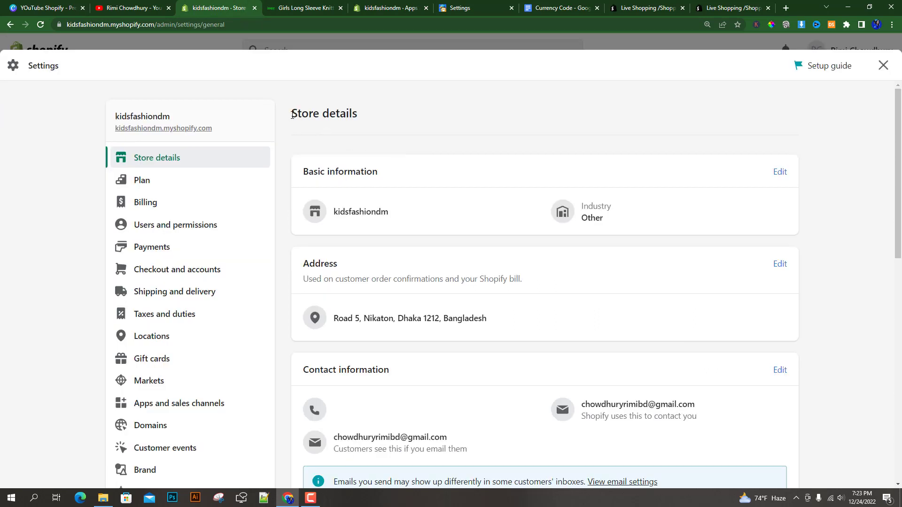
drag(292, 115, 443, 121)
scroll(556, 176, down, 4)
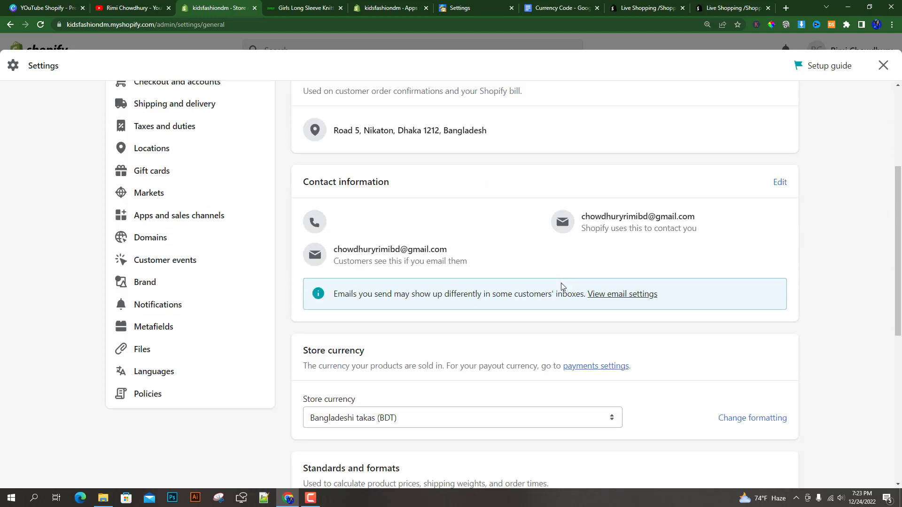
scroll(548, 261, down, 4)
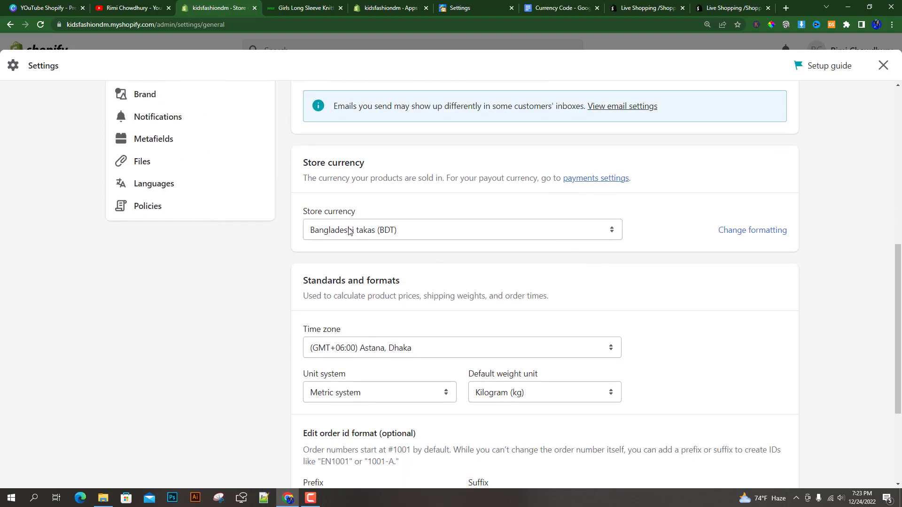
scroll(443, 267, down, 1)
drag(357, 165, 303, 166)
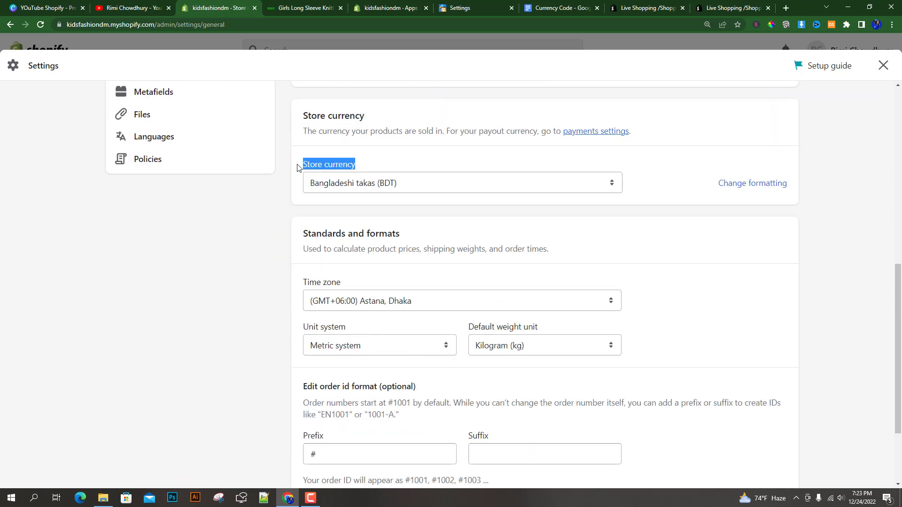
click(297, 164)
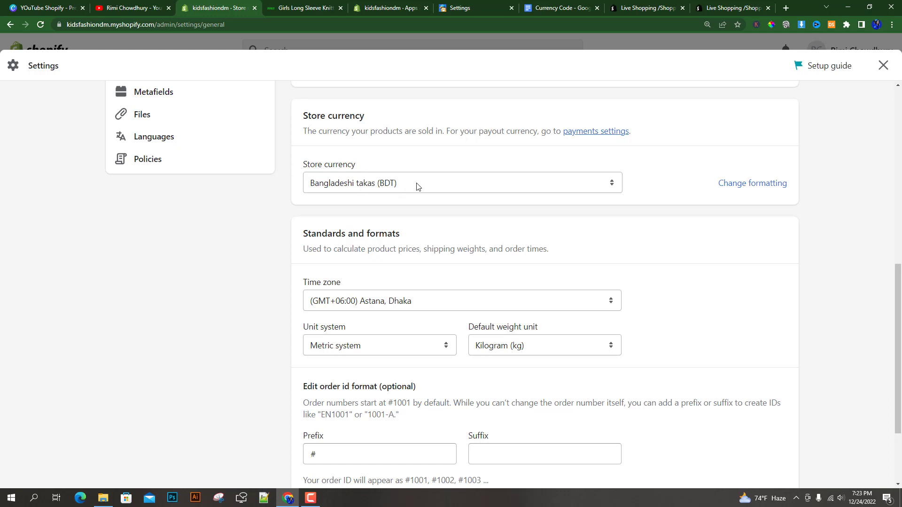
Step: Expand the currency formatting options and set the store currency to US dollars (USD)
click(736, 183)
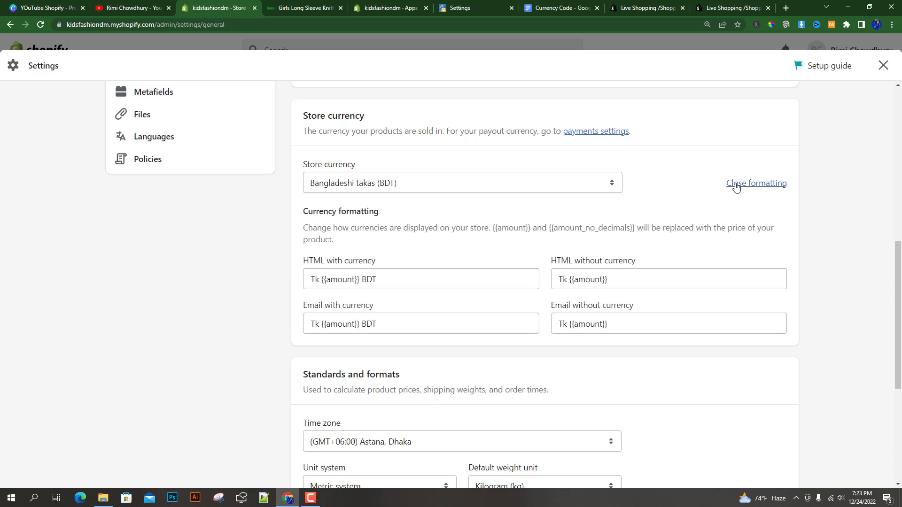
click(454, 187)
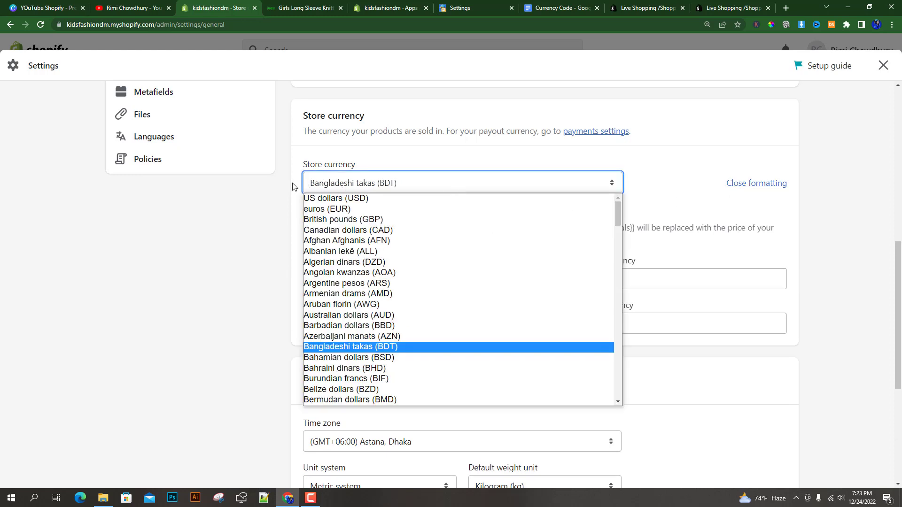
click(320, 199)
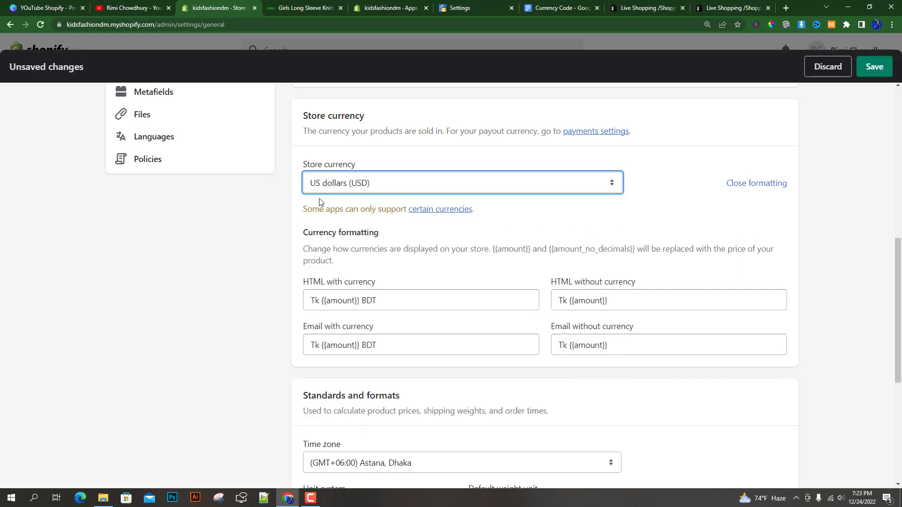
drag(297, 282, 299, 287)
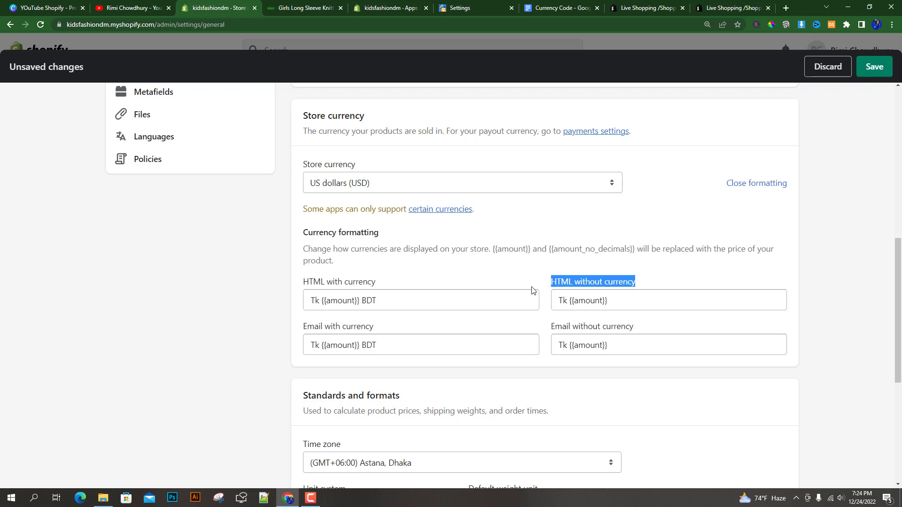
drag(546, 286, 636, 284)
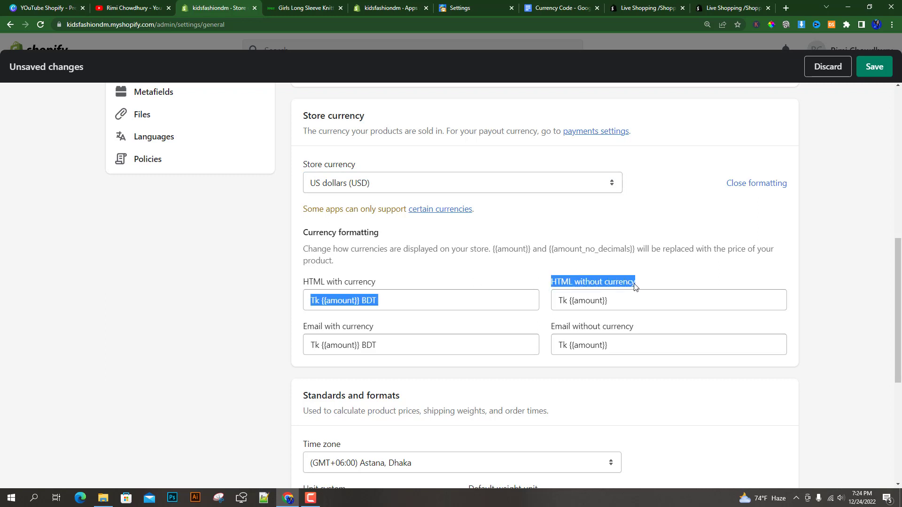
click(500, 273)
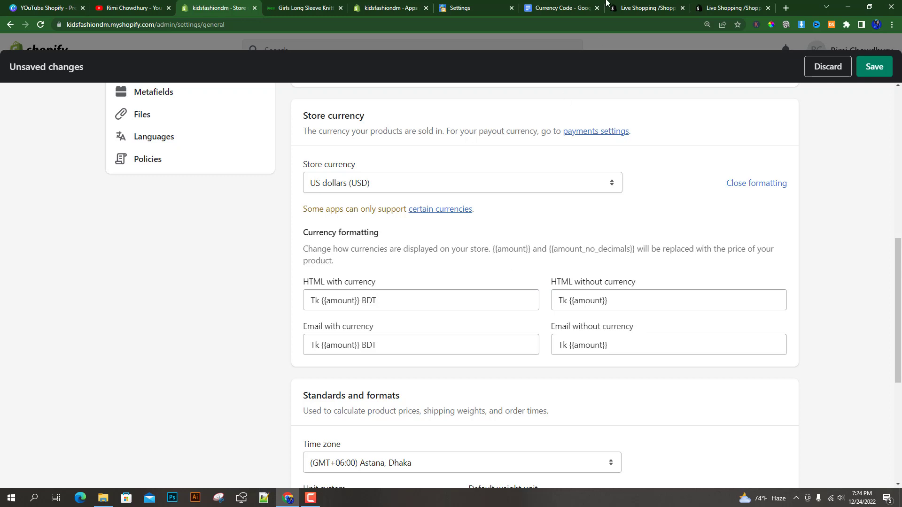
Step: Copy the code <span class=money>${{amount}}USD</span> from the Currency Code Google Doc and return to the Shopify store details
click(546, 7)
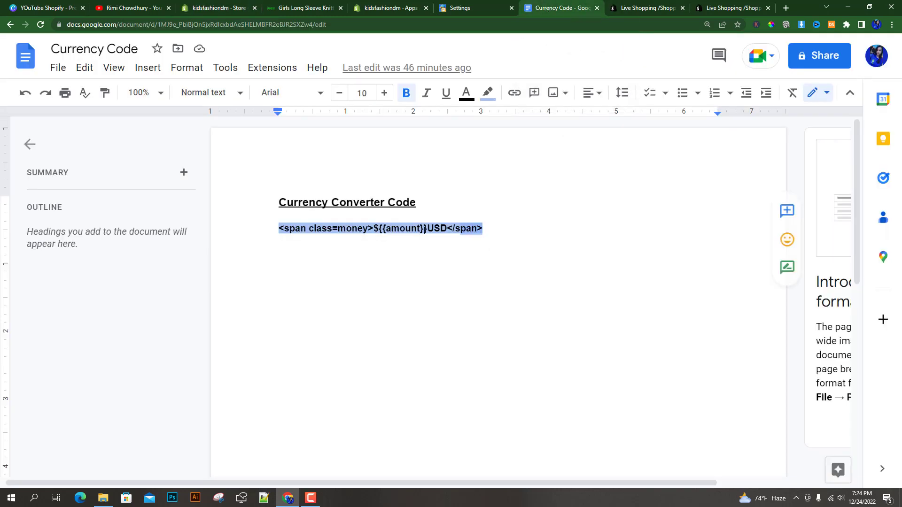
right_click(291, 228)
click(329, 153)
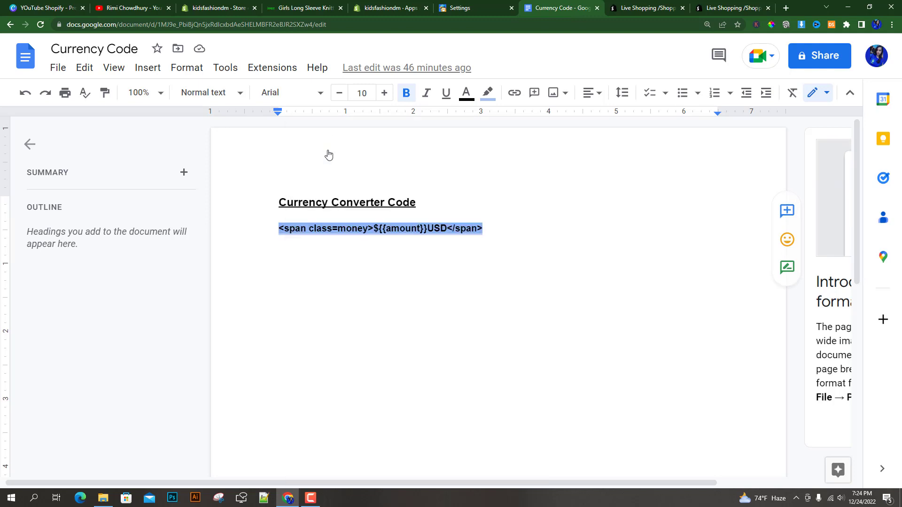
key(ctrl+3)
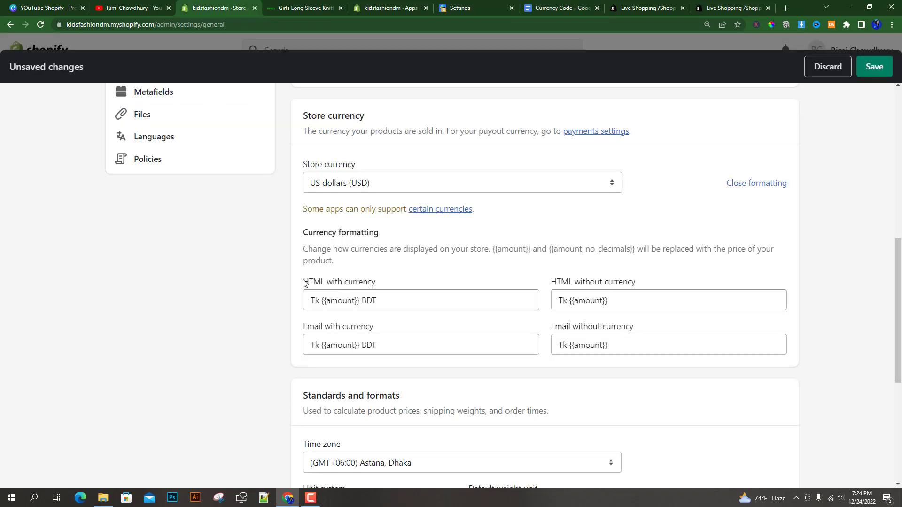
Step: Replace the HTML with currency and HTML without currency formats with <span class=money>${{amount}}USD</span>, and save the store settings
mouse_move(303, 284)
mouse_down()
mouse_move(373, 284)
mouse_move(301, 297)
mouse_up()
click(384, 298)
right_click(333, 301)
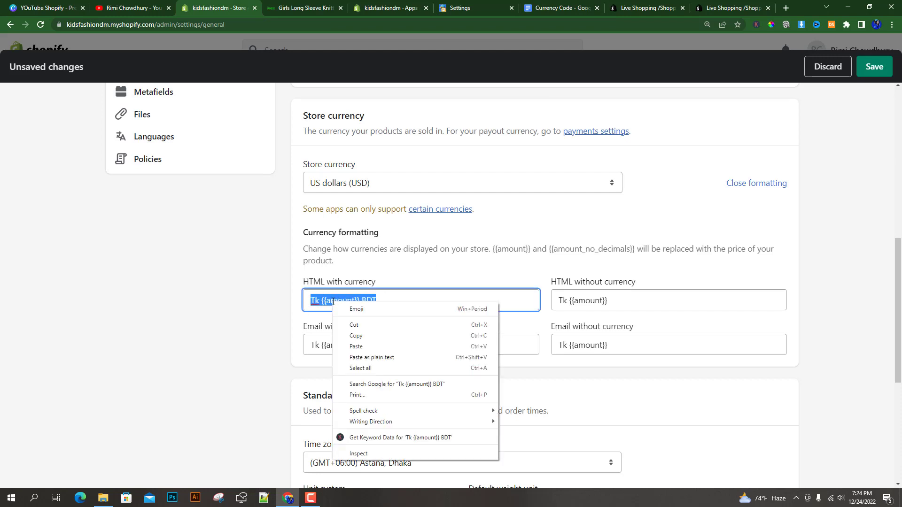
click(342, 343)
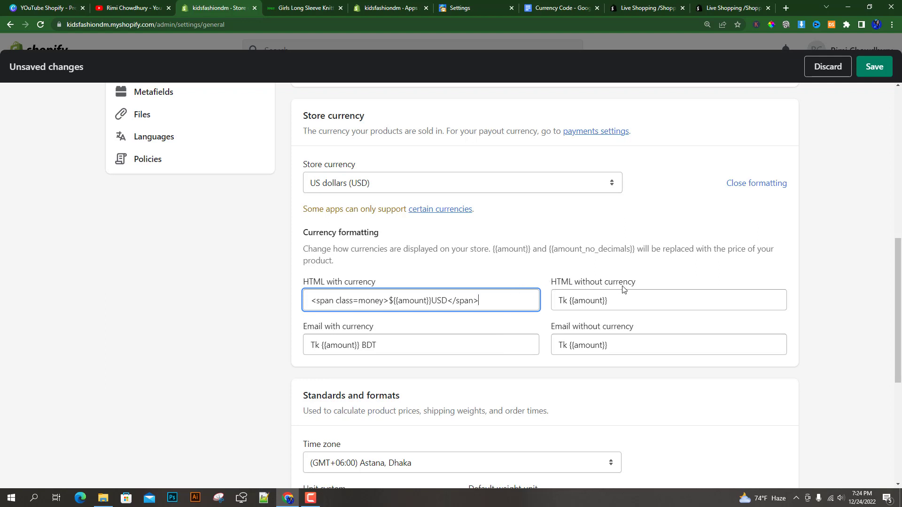
drag(620, 300, 560, 301)
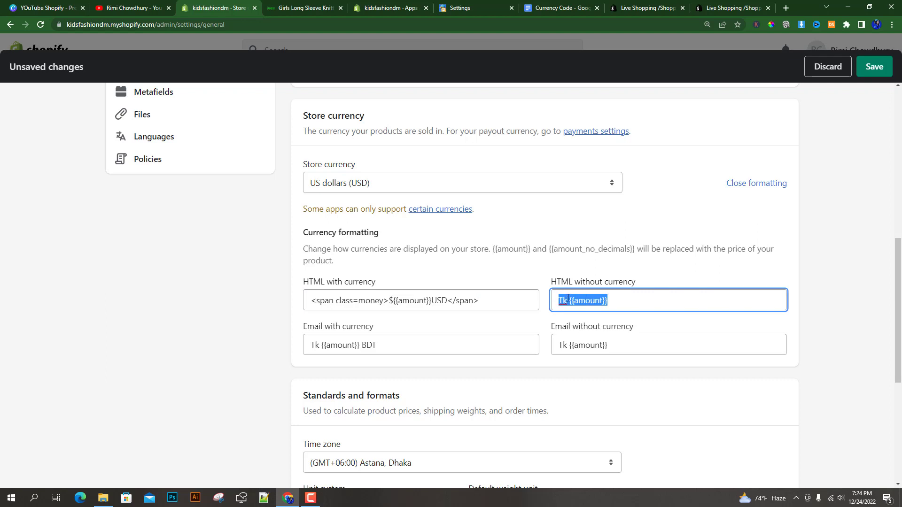
right_click(568, 299)
click(592, 343)
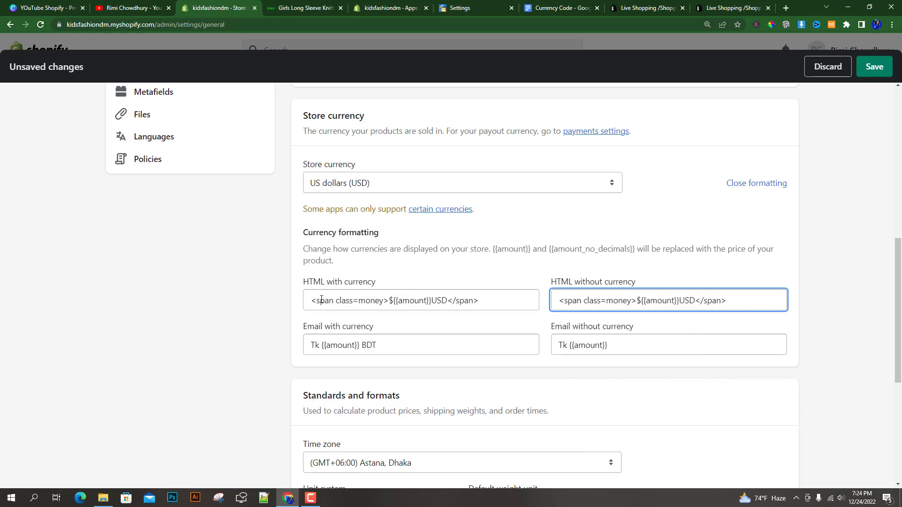
click(875, 68)
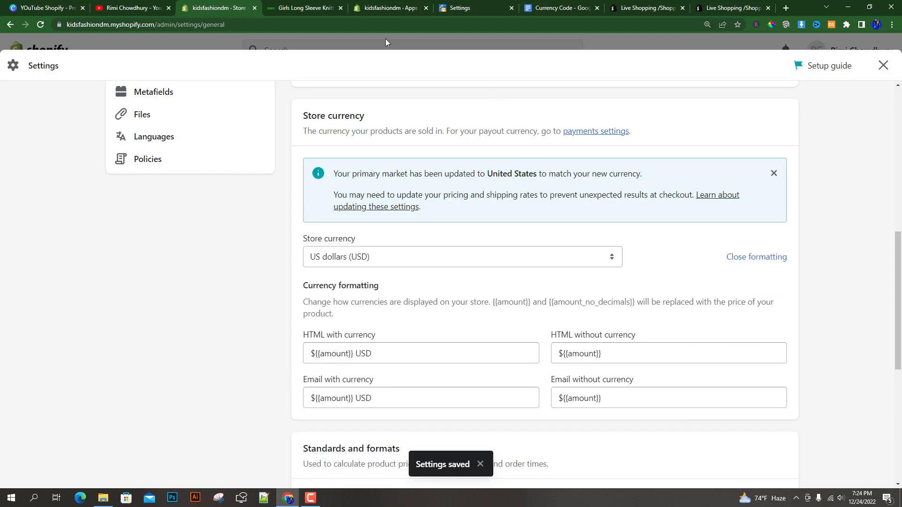
Step: Switch to the storefront's dress page, reload it, and check the currency of the product price
click(301, 8)
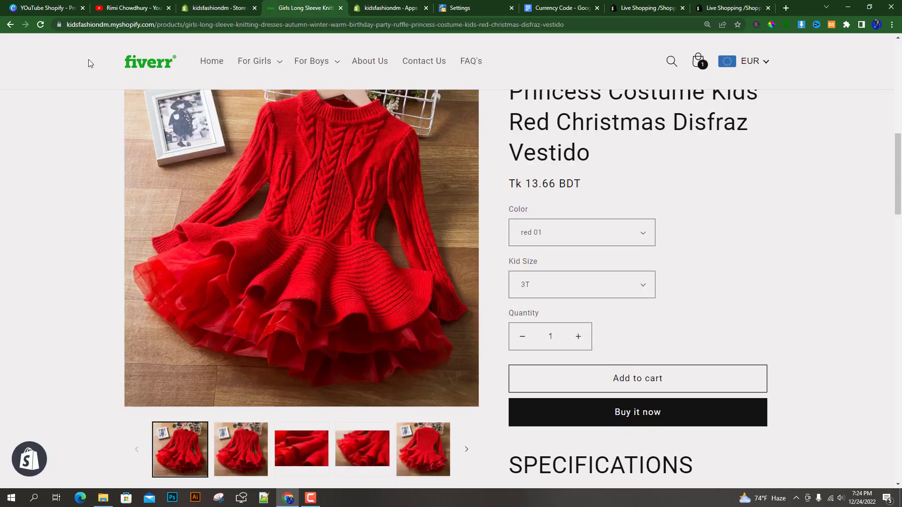
right_click(73, 52)
click(90, 83)
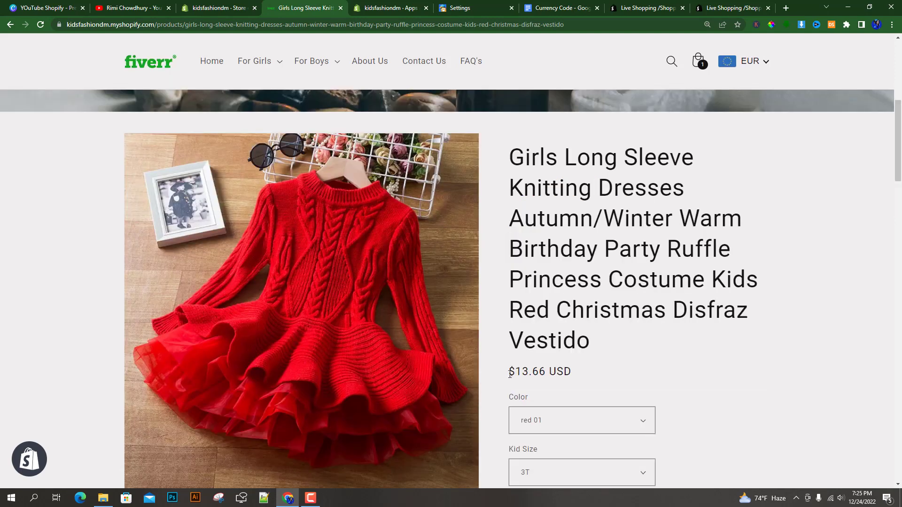
drag(511, 374, 570, 375)
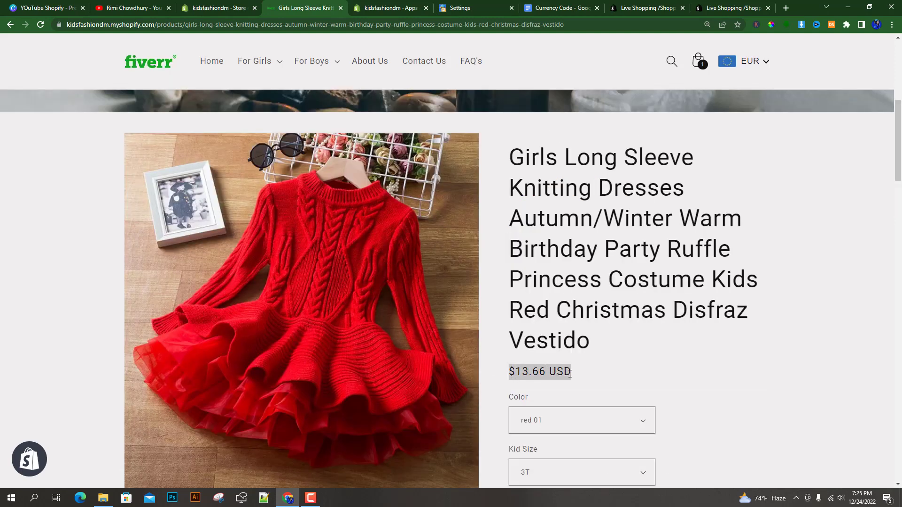
Step: Check the store's currency formatting settings, then switch the storefront currency to Euro and check whether the product prices convert
click(211, 8)
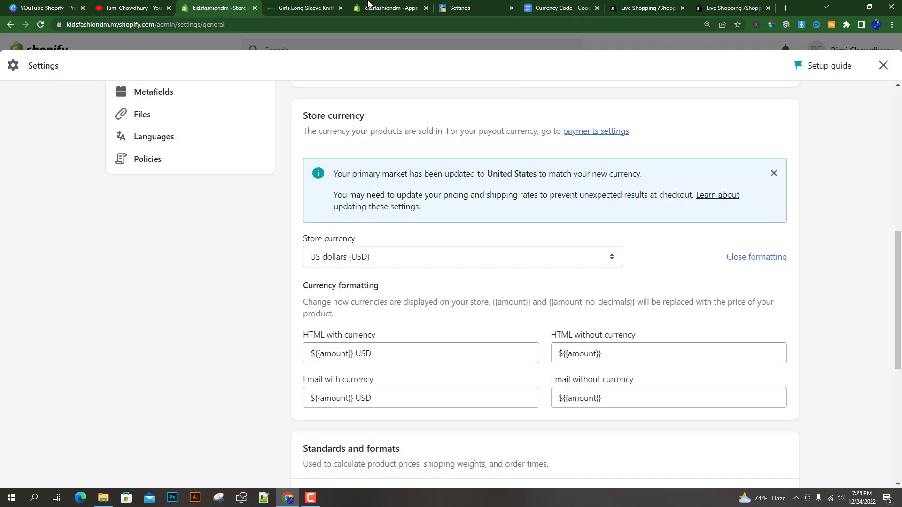
click(308, 5)
click(761, 63)
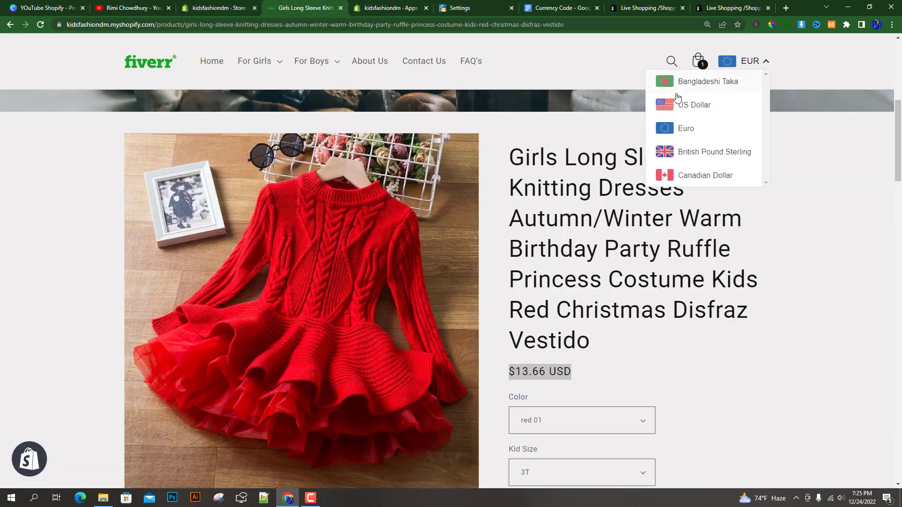
click(689, 128)
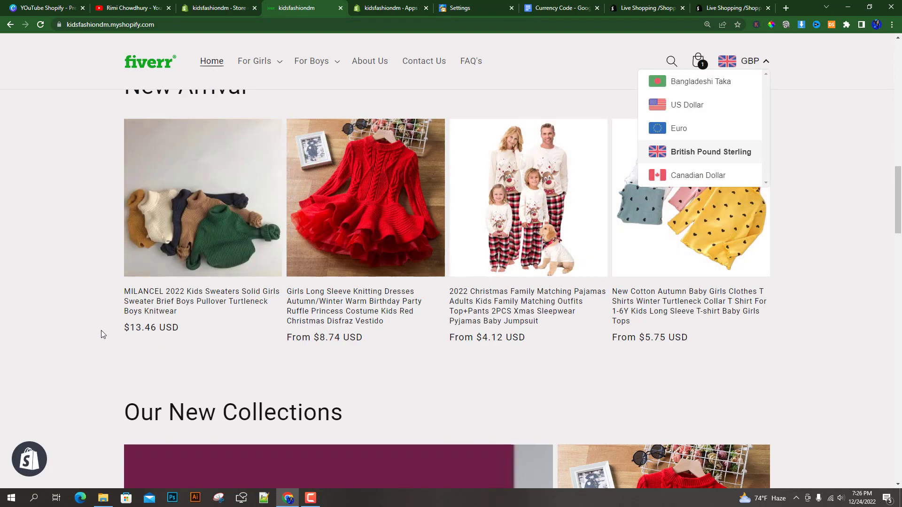
click(677, 129)
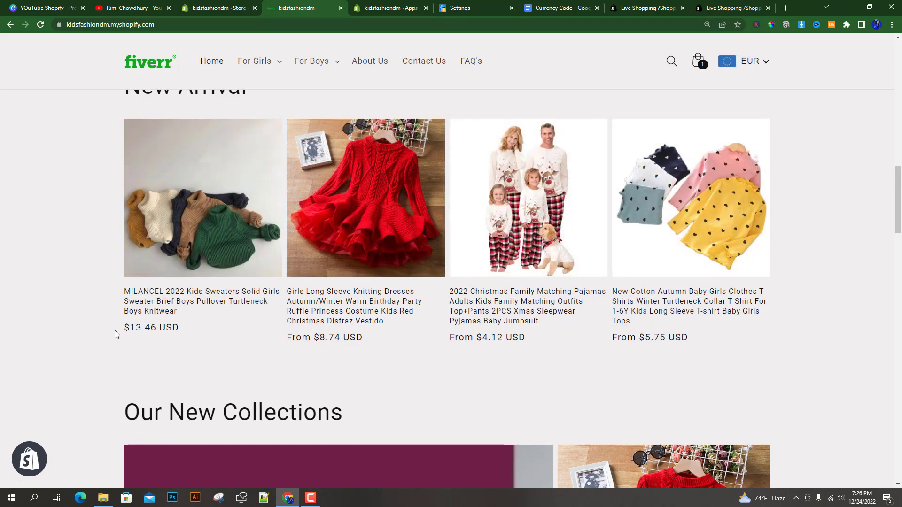
Step: Return to the store details and change the store address's country/region to United States, filling in the address line and state
click(208, 5)
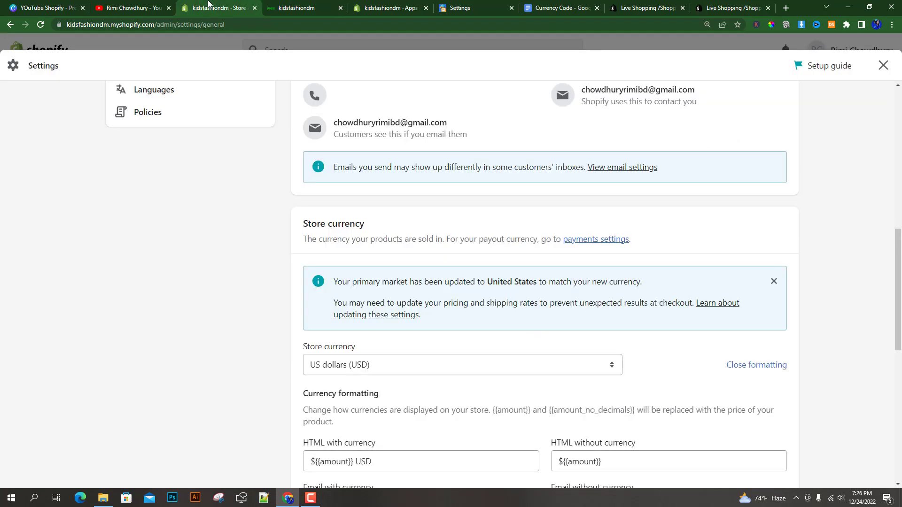
scroll(503, 295, up, 8)
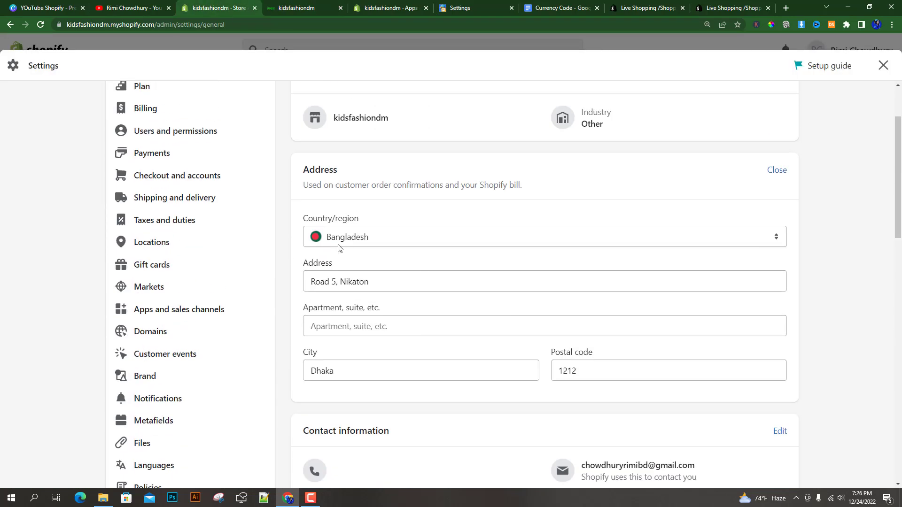
click(371, 239)
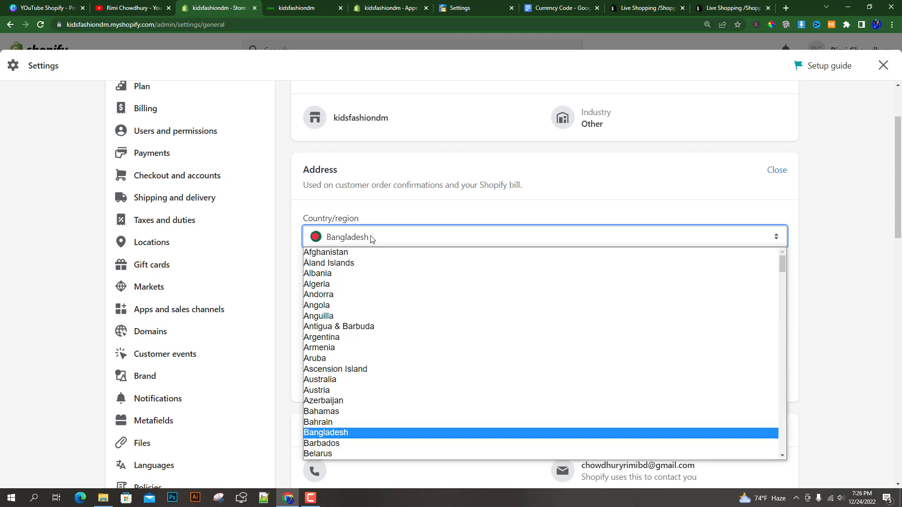
scroll(393, 304, down, 20)
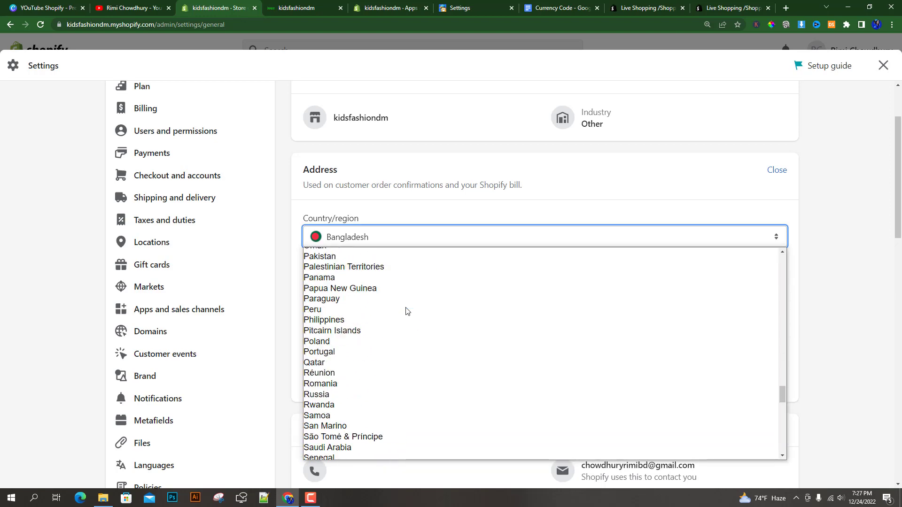
scroll(407, 312, down, 12)
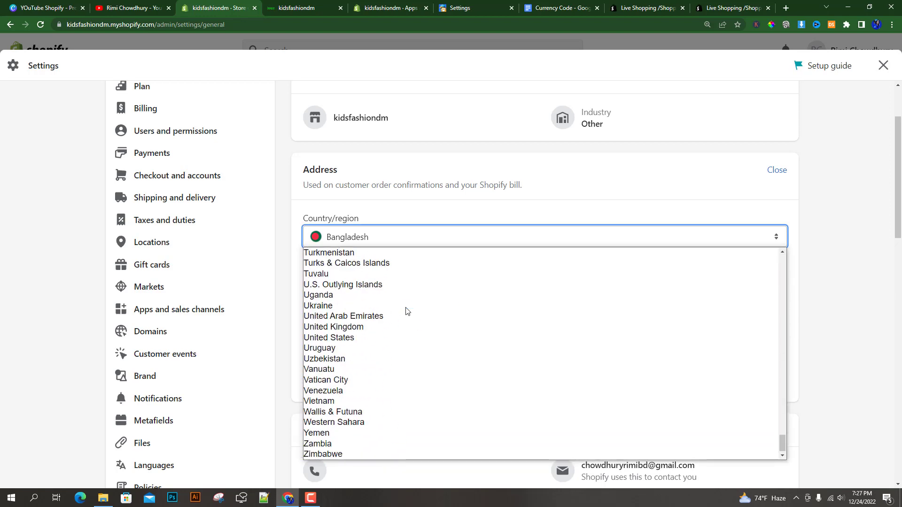
click(340, 338)
scroll(545, 268, down, 2)
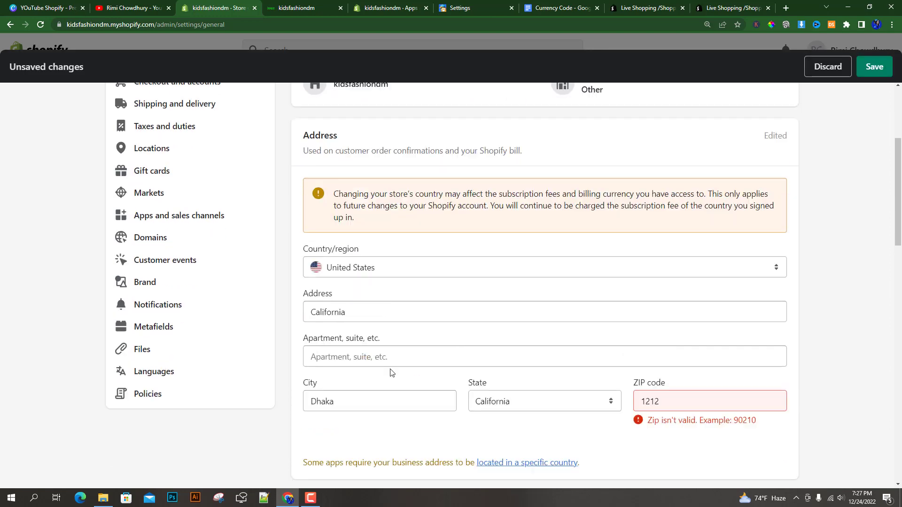
Step: Replace the store address's ZIP code with the example ZIP copied from the validation error, and save the store settings
scroll(390, 372, up, 2)
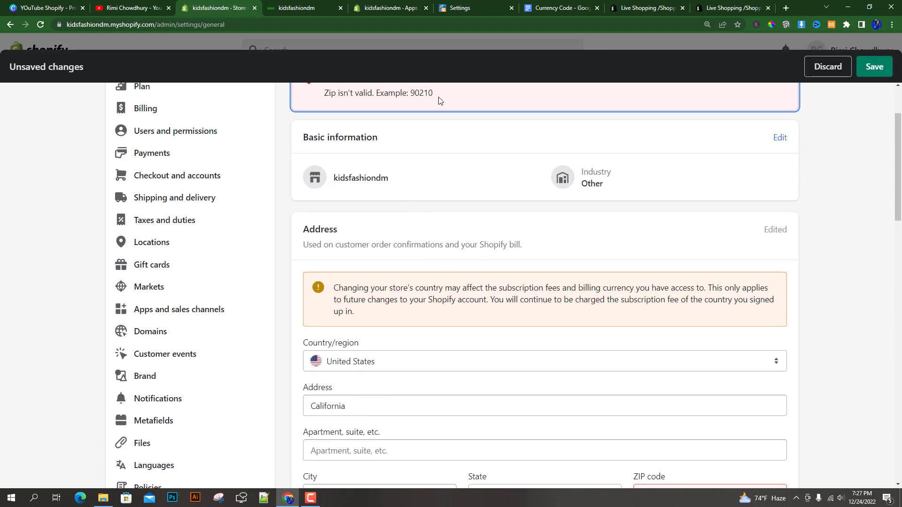
drag(435, 93, 420, 92)
right_click(418, 93)
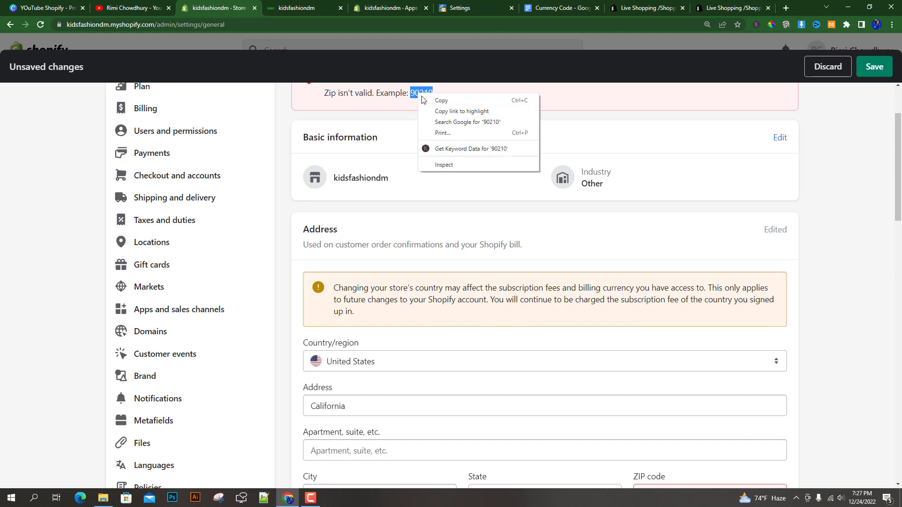
click(440, 99)
scroll(490, 302, down, 2)
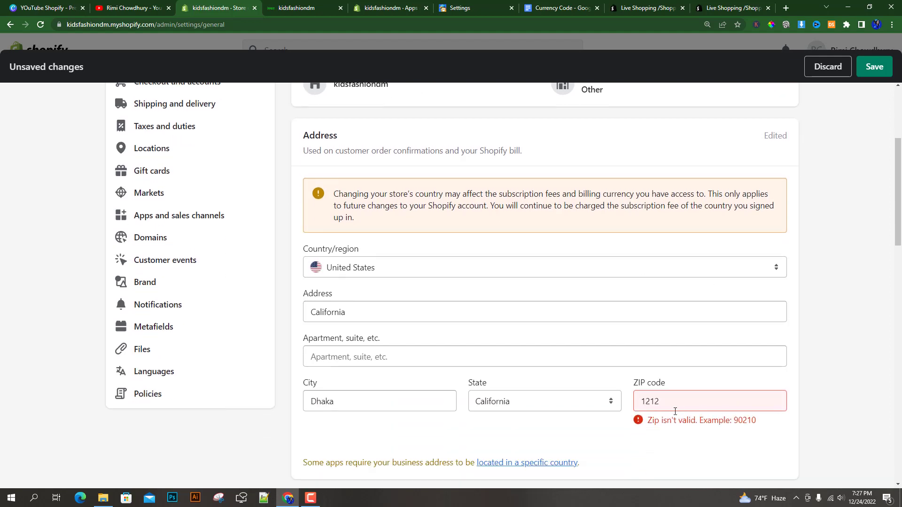
drag(669, 403, 631, 407)
right_click(659, 401)
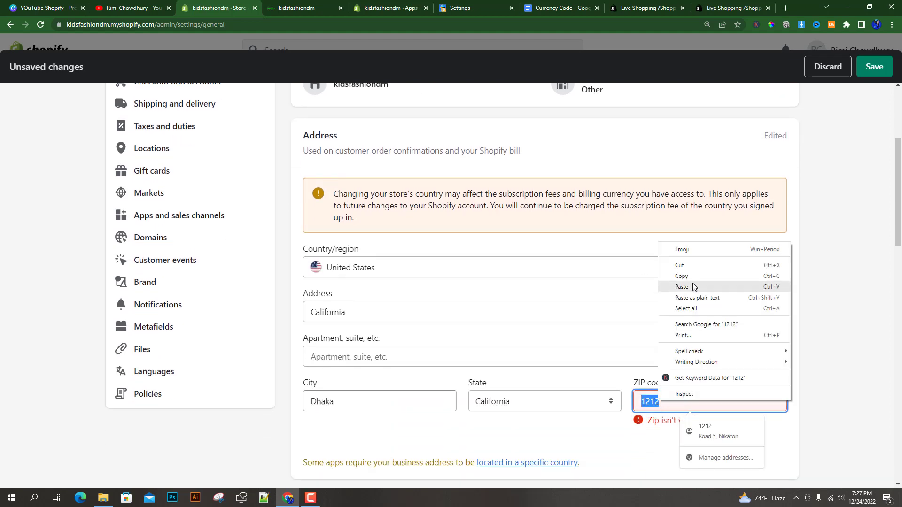
click(682, 286)
click(821, 397)
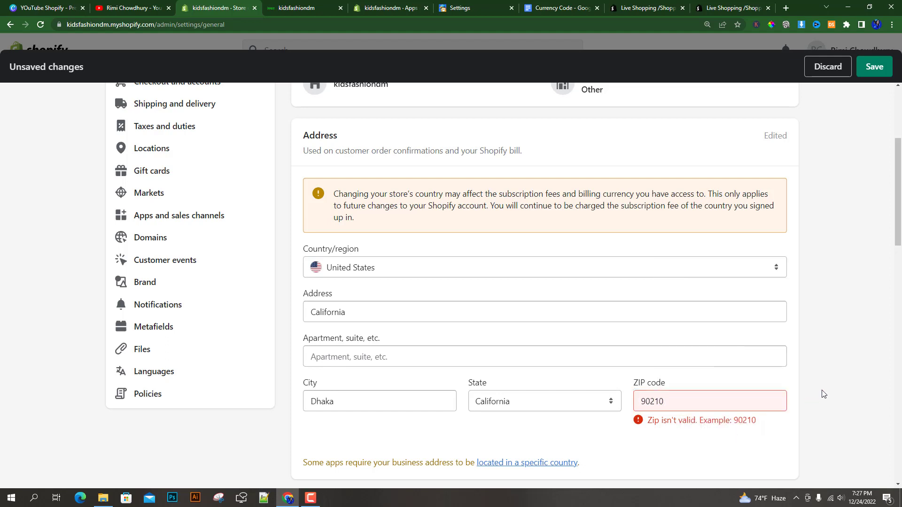
click(869, 69)
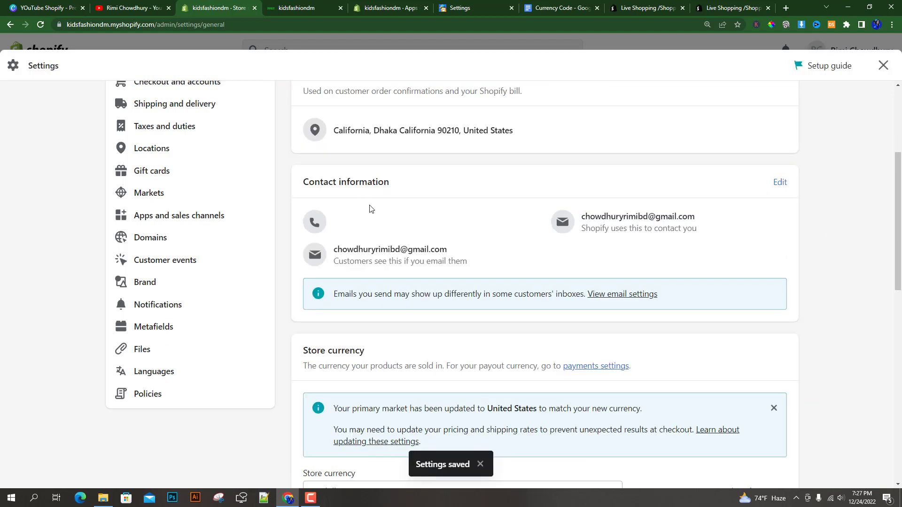
scroll(370, 210, up, 2)
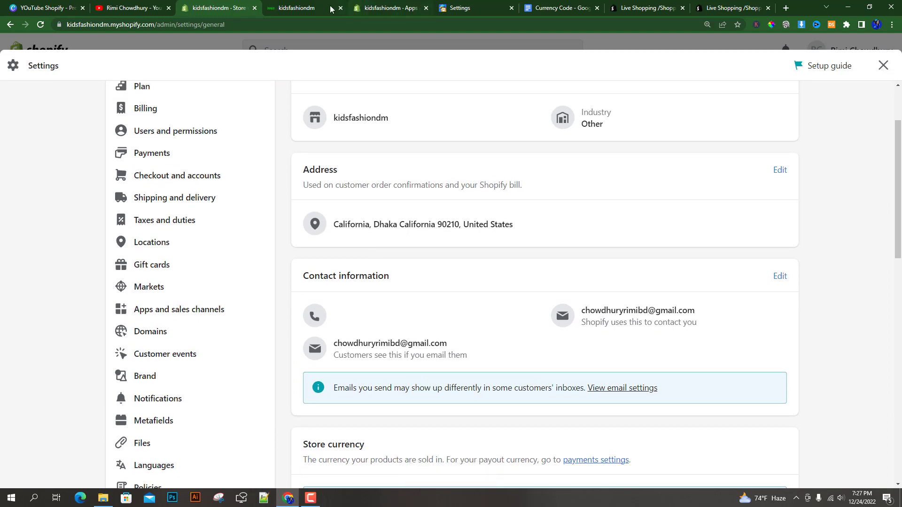
Step: Go back to the storefront home page, reload it, and look over the New Arrival product prices
click(289, 8)
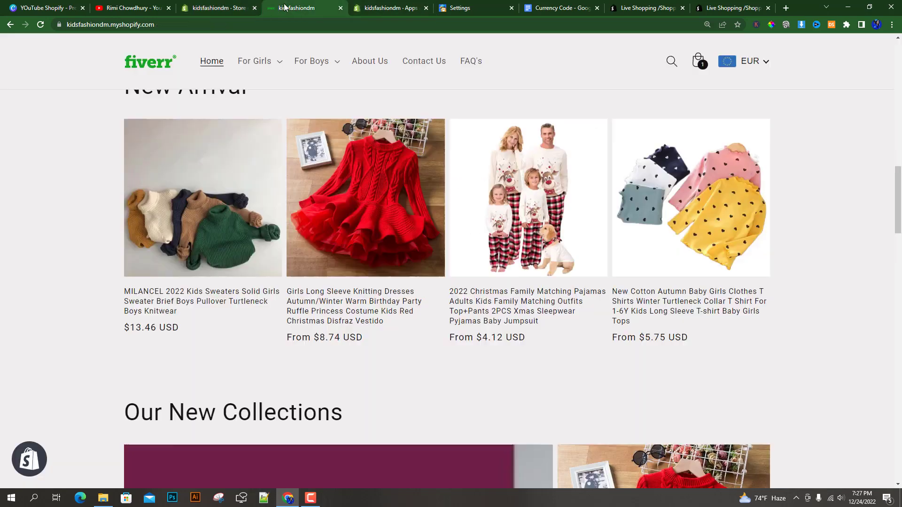
click(40, 24)
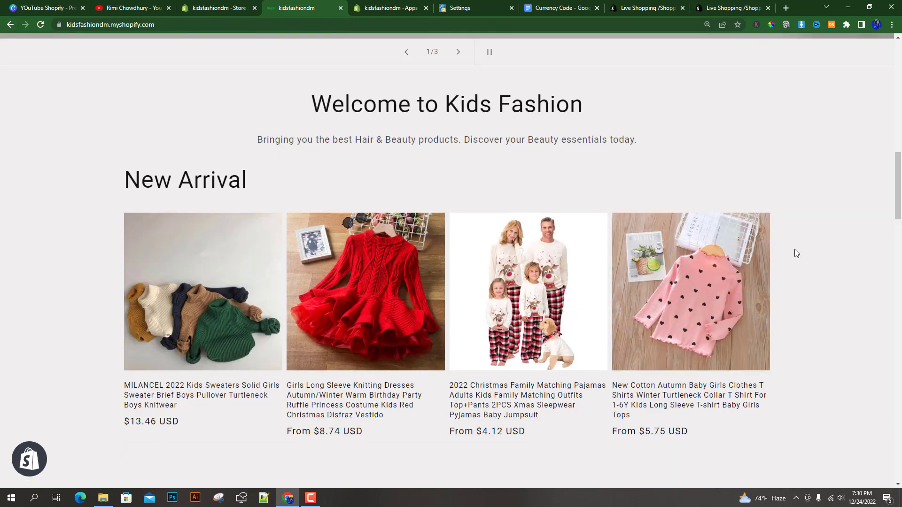
scroll(856, 298, down, 1)
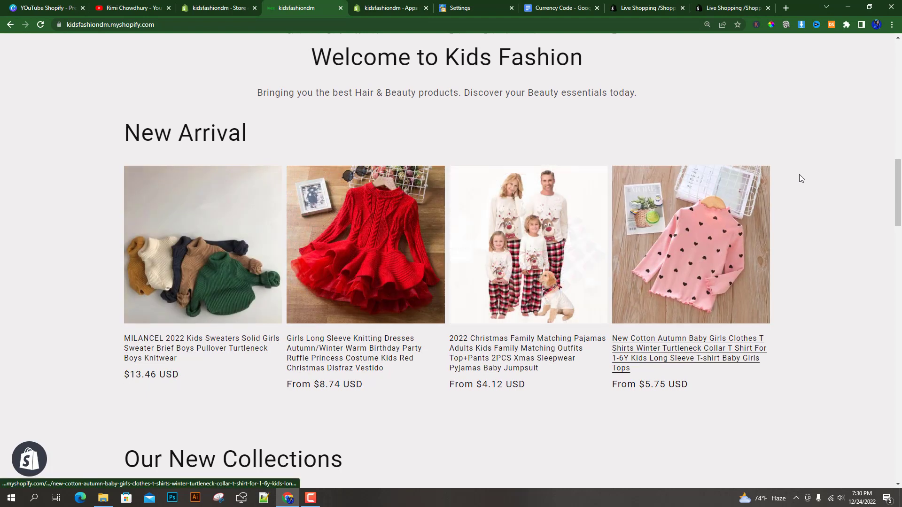
scroll(844, 273, down, 1)
scroll(839, 289, up, 1)
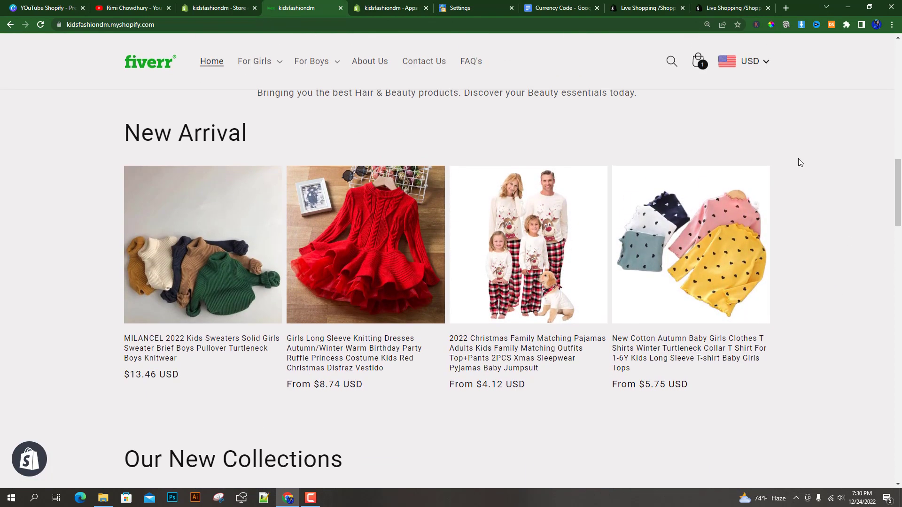
Step: Test the storefront currency switcher with Euro, Bangladeshi Taka and British Pound Sterling, checking the New Arrival prices each time
click(766, 62)
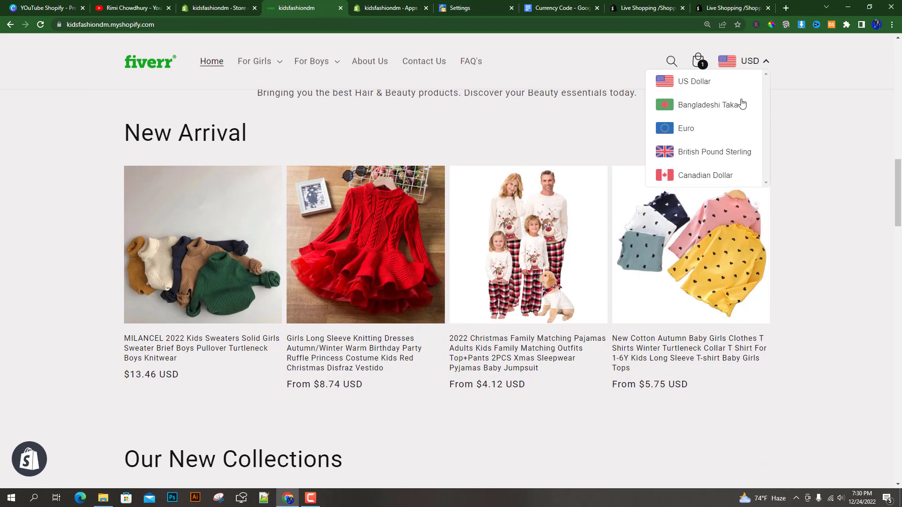
click(686, 129)
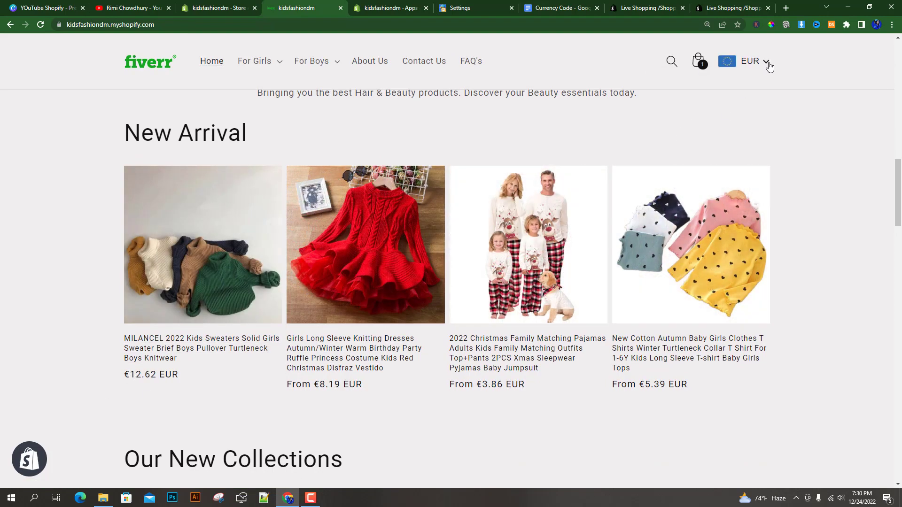
click(766, 61)
click(698, 104)
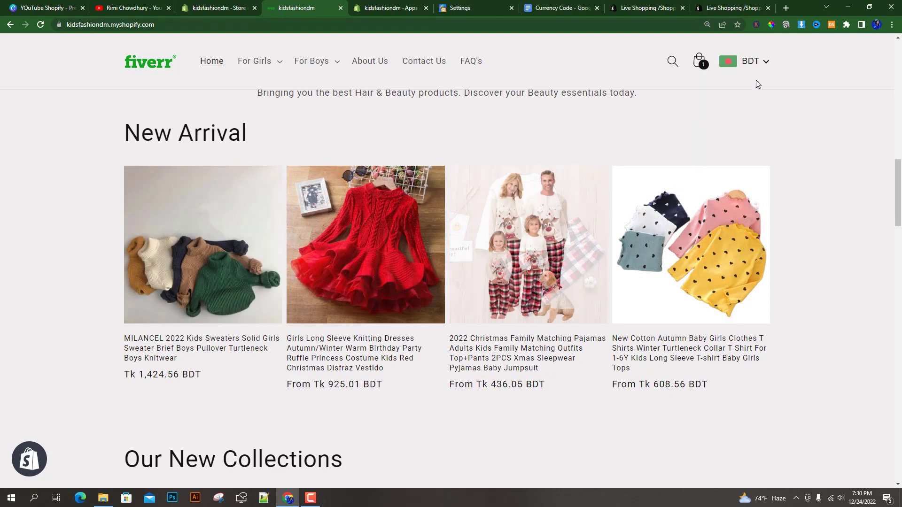
click(761, 68)
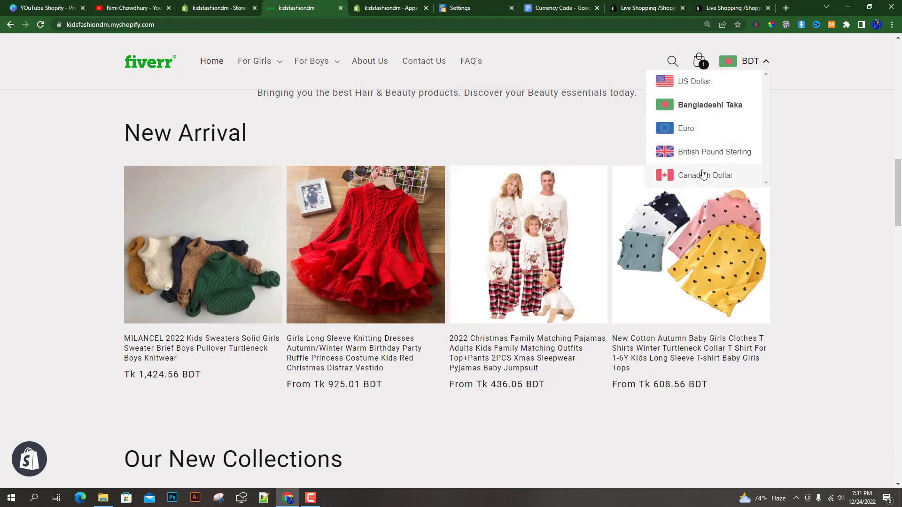
click(687, 153)
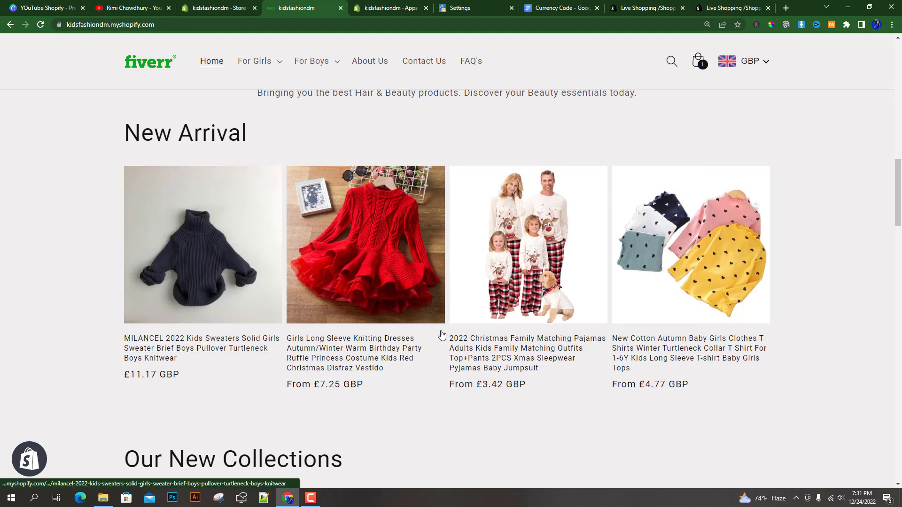
Step: Open the MILANCEL 2022 kids sweater product page and check the currency of its price
click(171, 348)
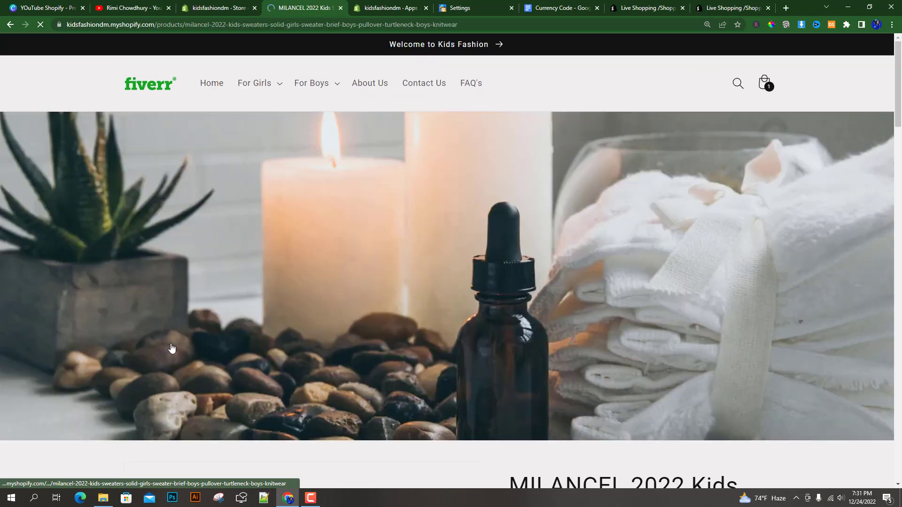
scroll(470, 308, down, 7)
scroll(553, 291, down, 2)
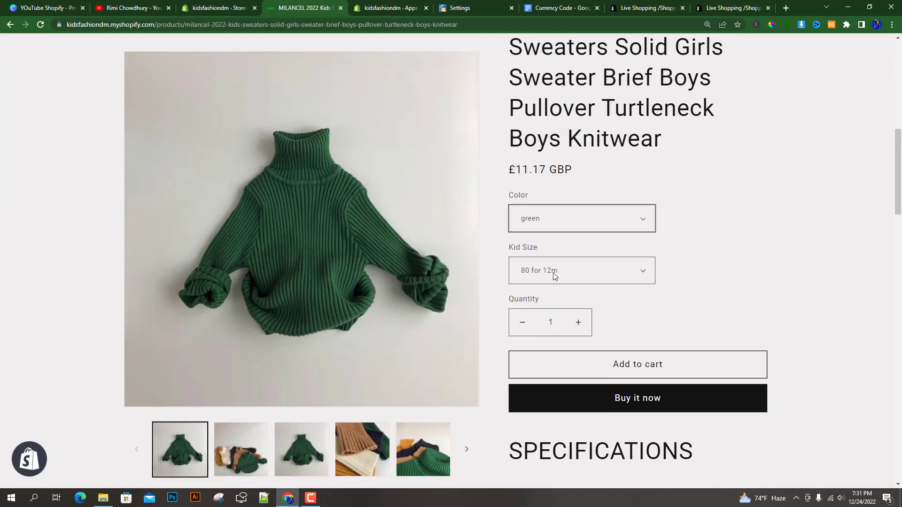
scroll(726, 320, down, 2)
scroll(733, 347, up, 2)
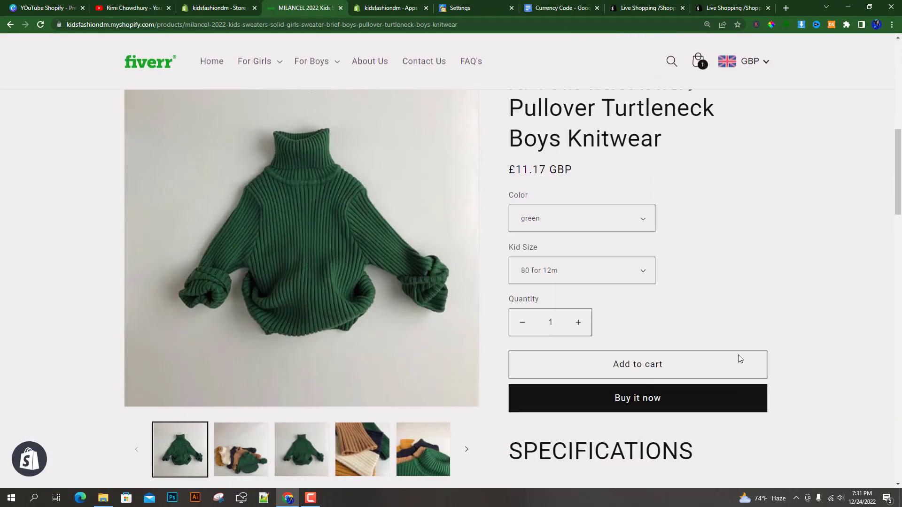
Step: Test the product page's currency switcher with US Dollar and Canadian Dollar, checking the sweater's price each time
click(763, 68)
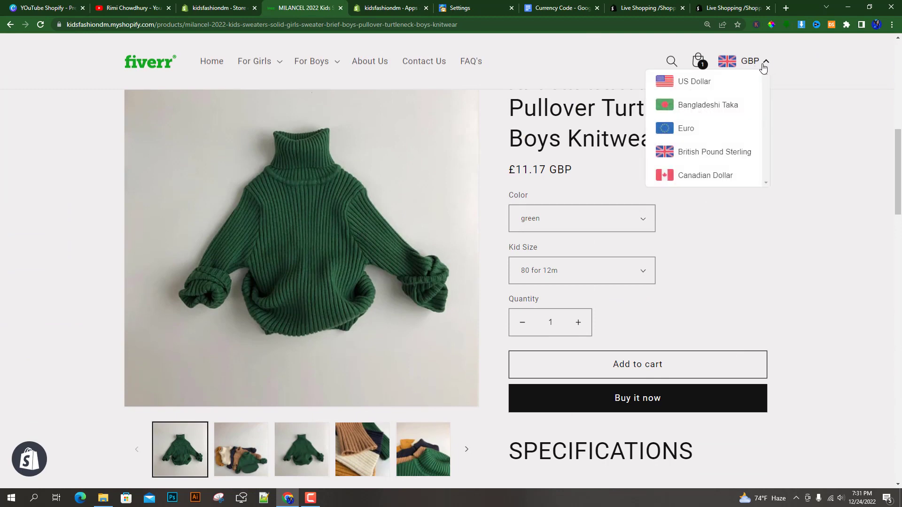
click(697, 83)
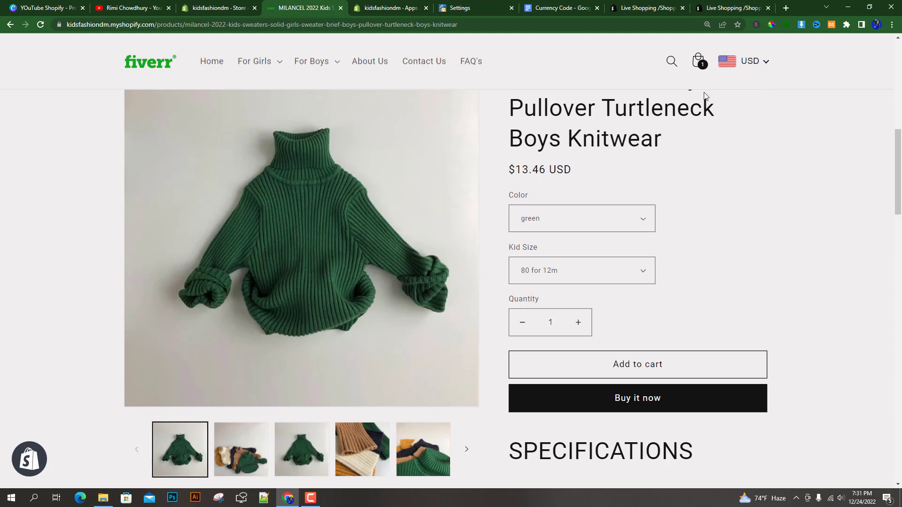
drag(511, 170, 571, 172)
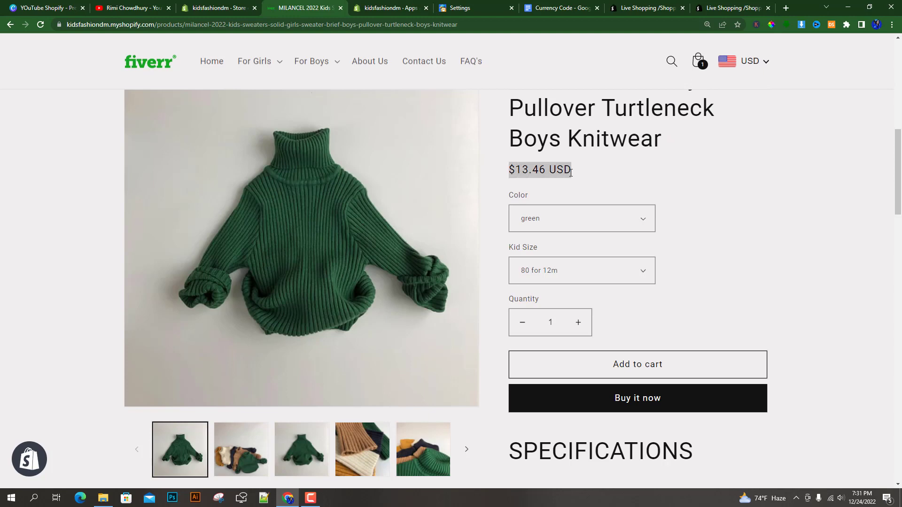
click(741, 61)
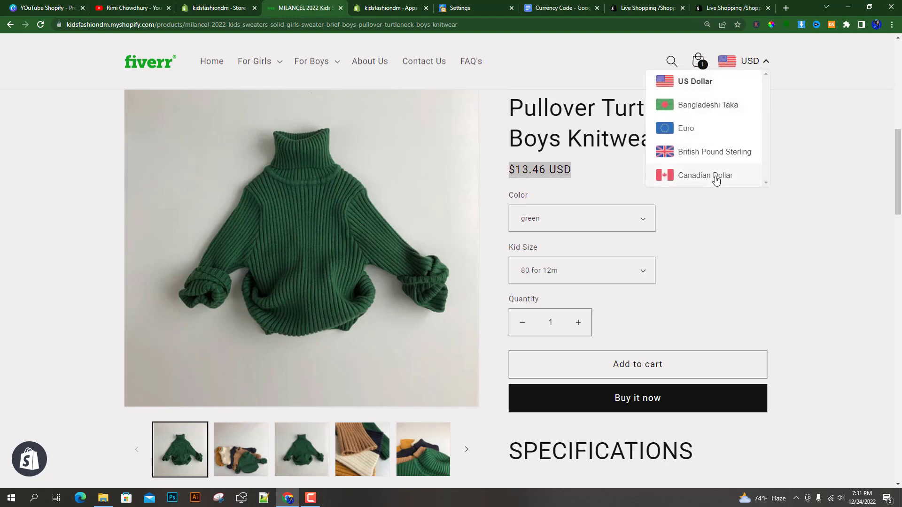
click(716, 176)
drag(565, 170, 552, 171)
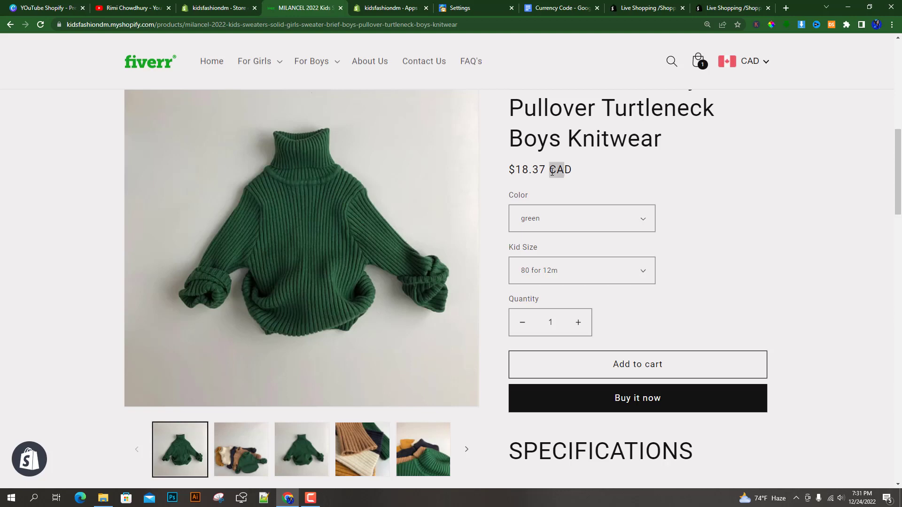
Step: Switch the product page to British Pound Sterling and copy the pound sign from the sweater's price
click(765, 66)
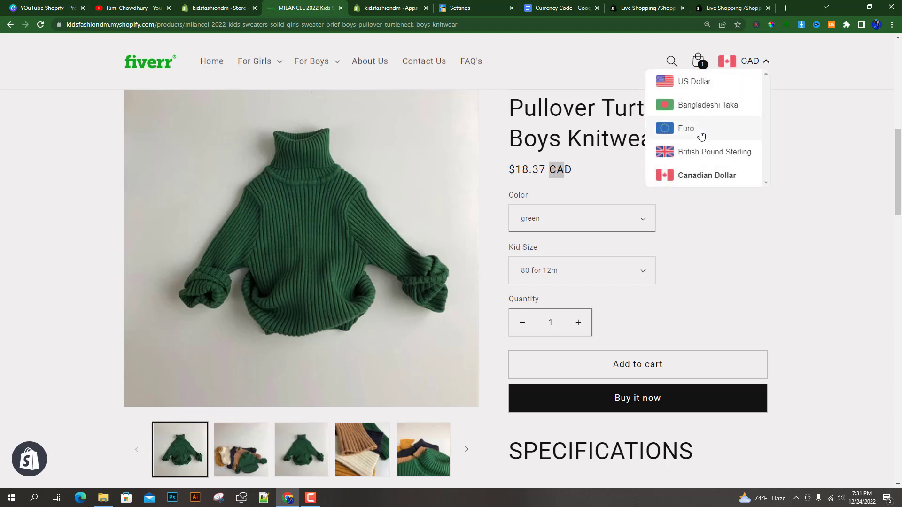
click(697, 153)
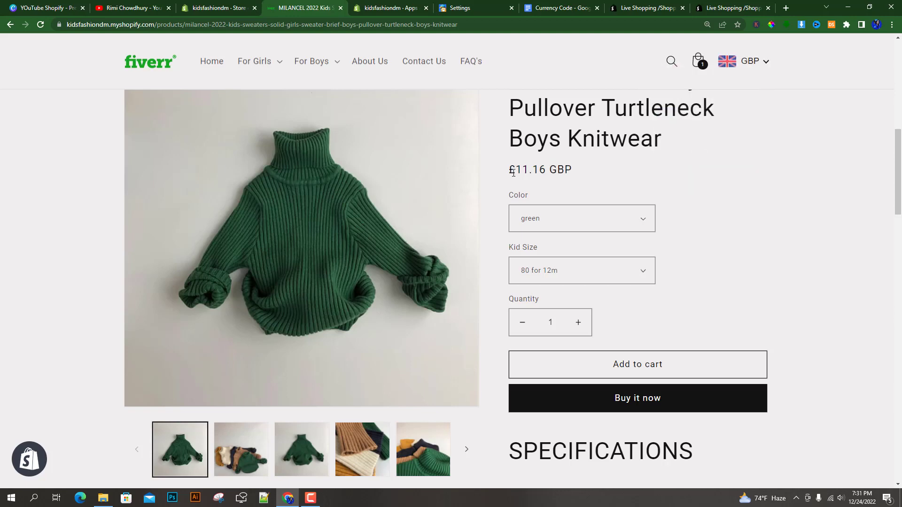
drag(507, 174, 582, 174)
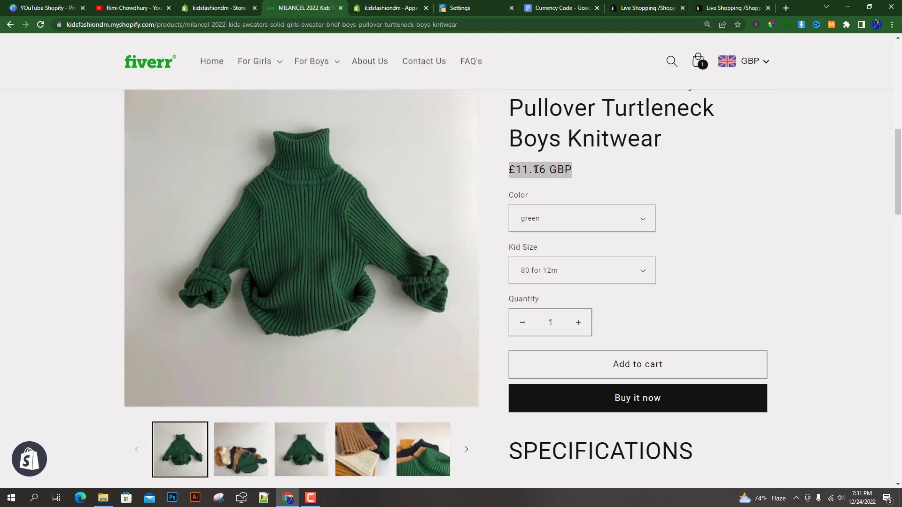
drag(508, 173, 511, 167)
right_click(511, 167)
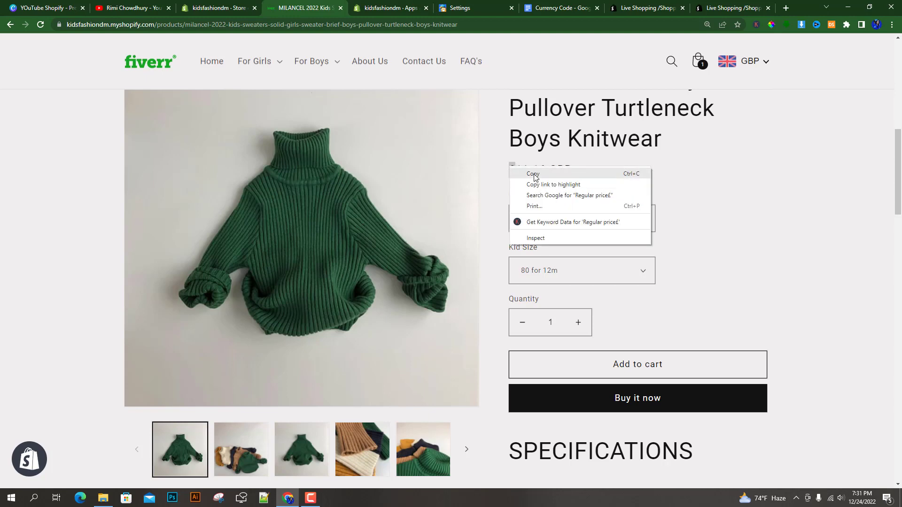
click(524, 174)
Step: Return to the store details settings, review the currency formatting, and set the store currency to British pounds (GBP)
click(210, 8)
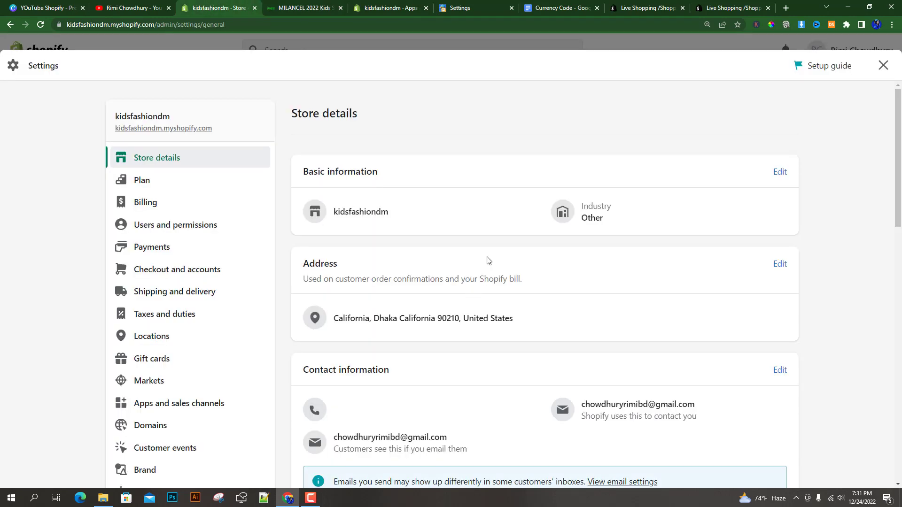
scroll(491, 245, down, 4)
scroll(502, 242, down, 7)
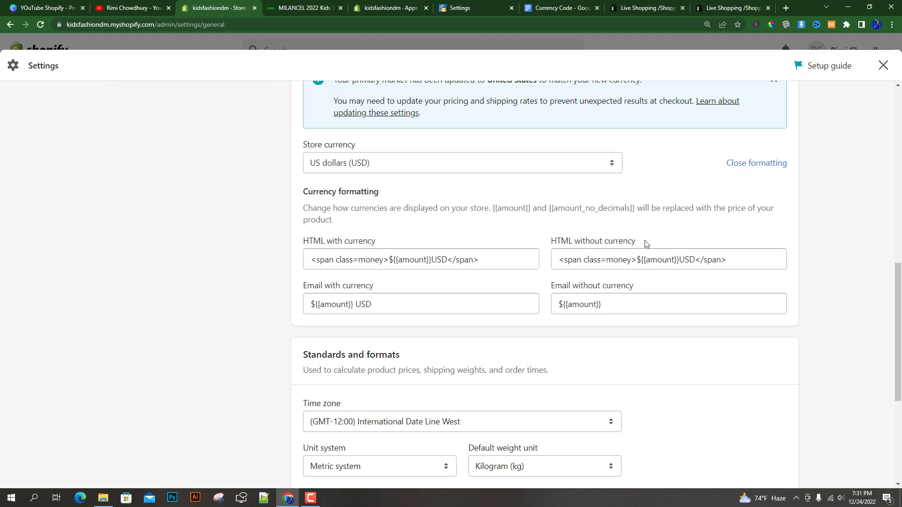
drag(496, 262, 292, 268)
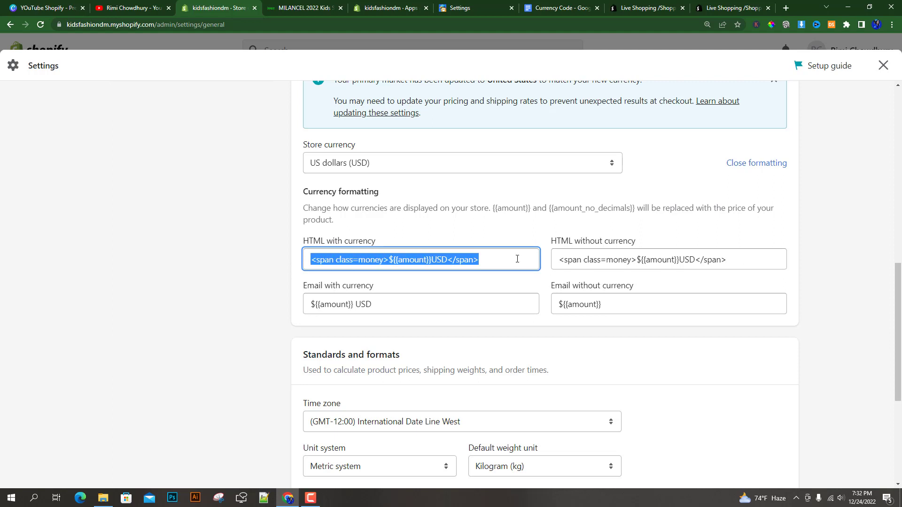
click(454, 238)
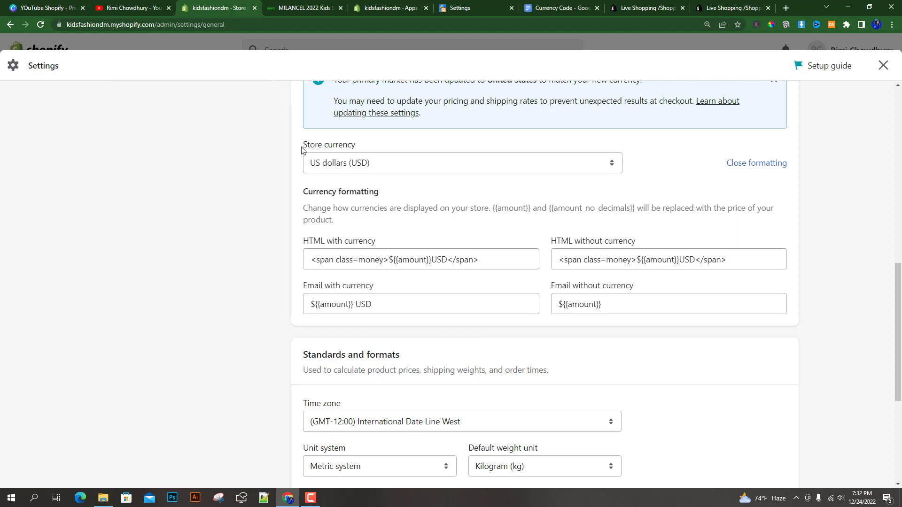
click(394, 165)
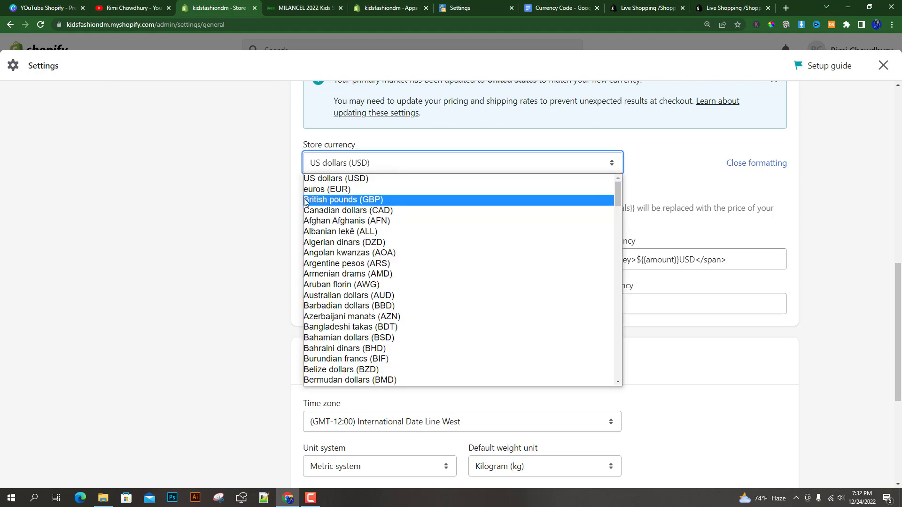
click(324, 201)
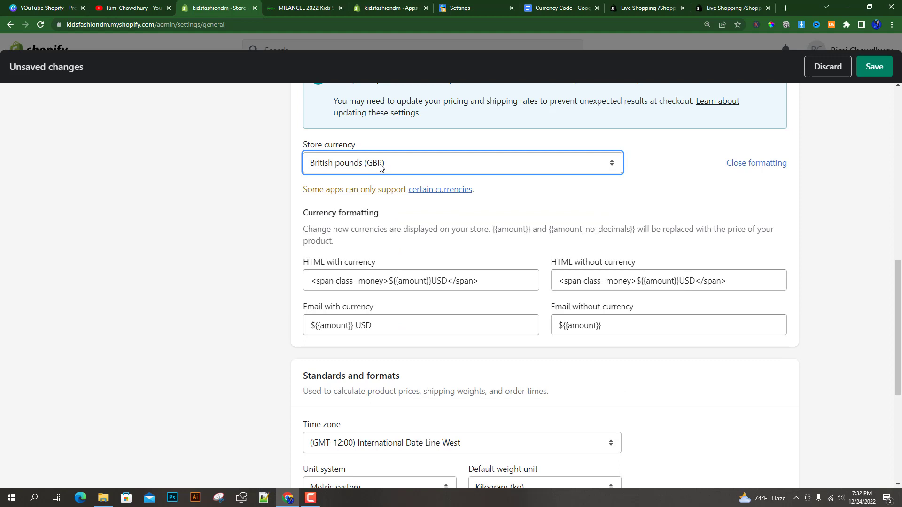
click(561, 201)
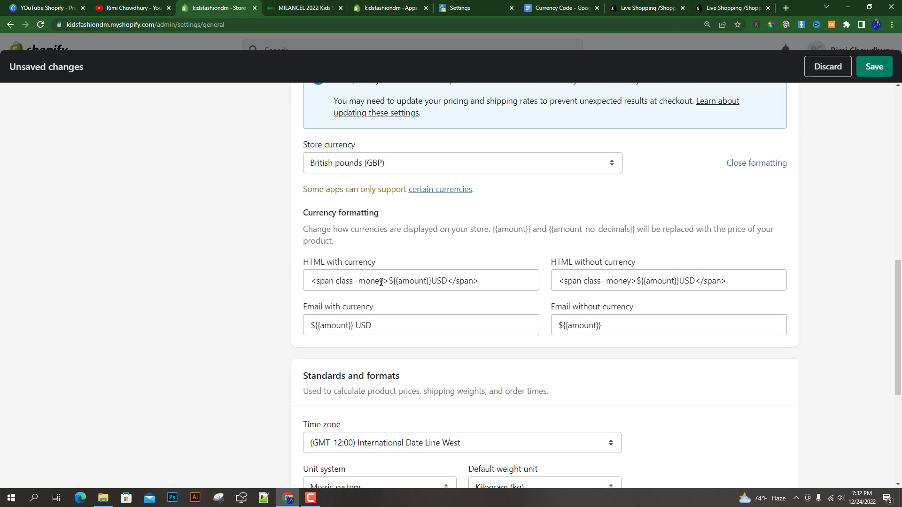
Step: Change the HTML with currency format to <span class=money>£{{amount}}GBP</span>, using the copied pound sign
drag(390, 281, 393, 283)
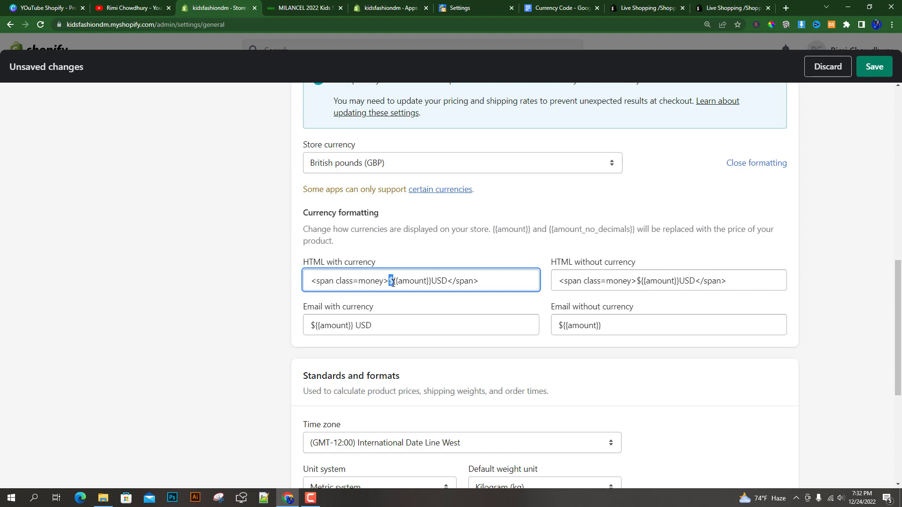
key(ctrl+v)
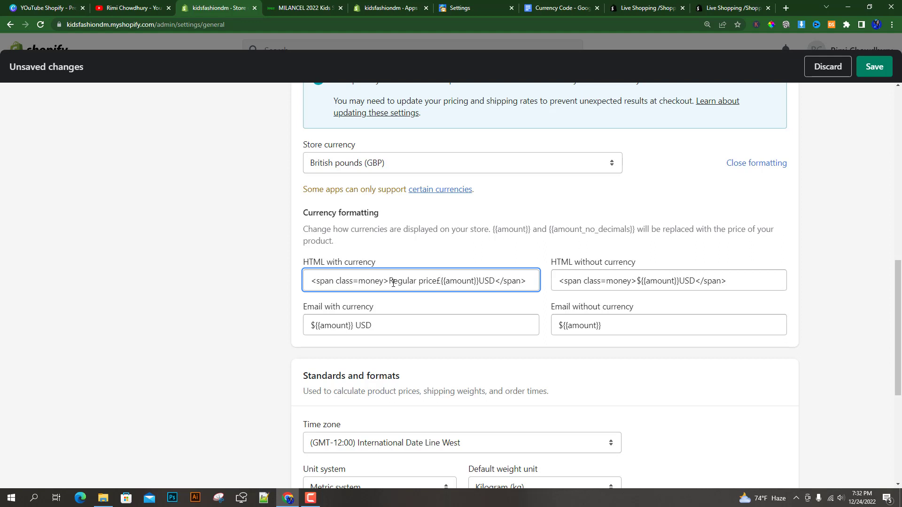
drag(438, 281, 391, 280)
key(BackSpace)
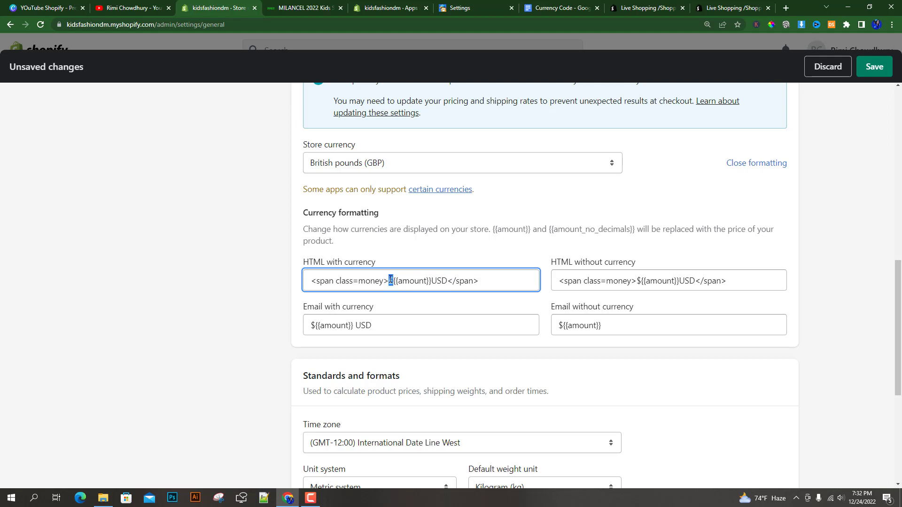
right_click(391, 281)
click(407, 313)
click(445, 280)
drag(446, 281, 431, 284)
click(436, 280)
drag(447, 281, 433, 281)
text(GBP)
Step: Change the HTML without currency format to <span class=money>£{{amount}}GBP</span> and save the store settings
drag(637, 281, 641, 281)
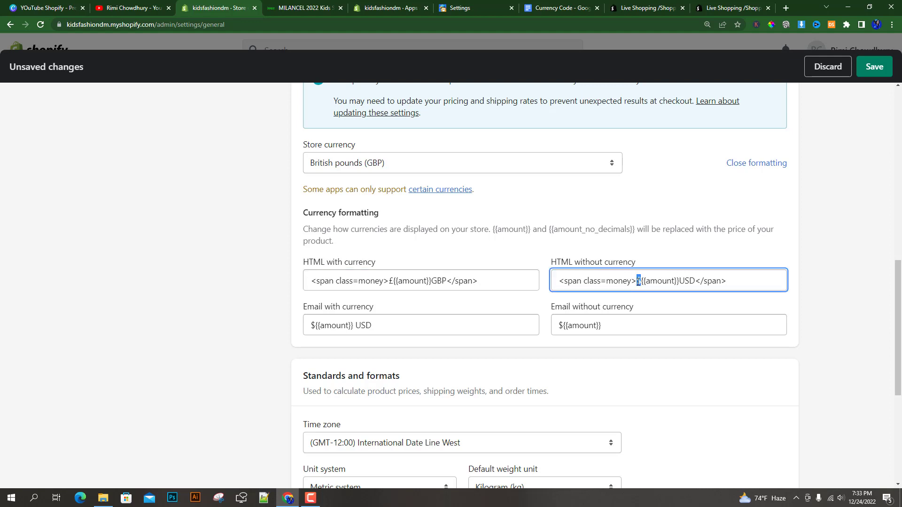
right_click(638, 281)
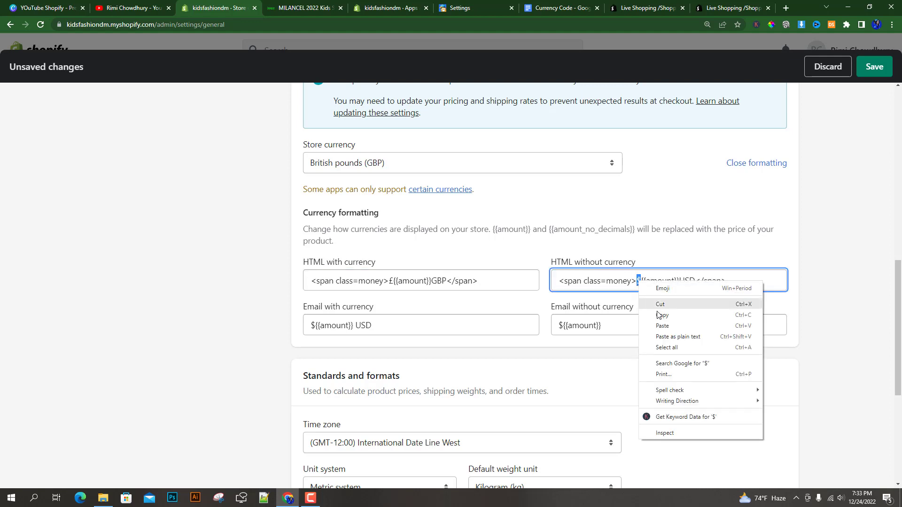
click(659, 328)
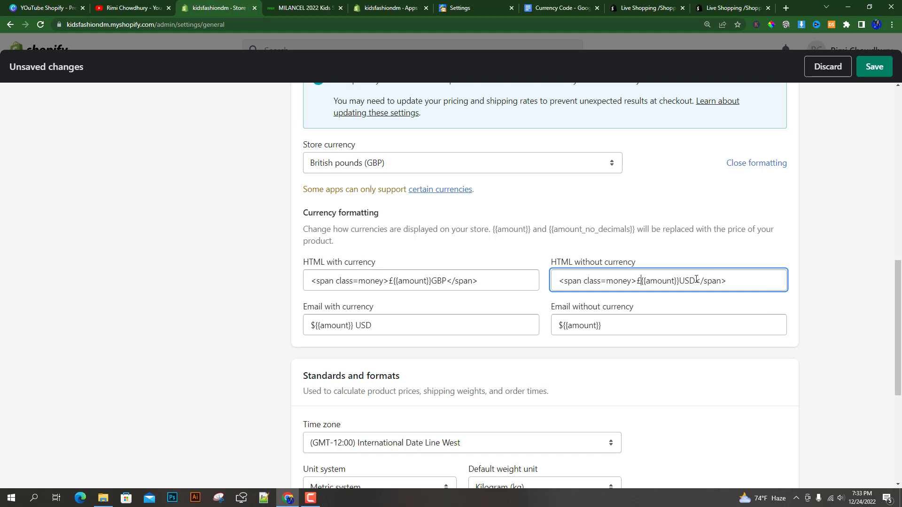
drag(695, 281, 682, 282)
text(GBP)
click(875, 67)
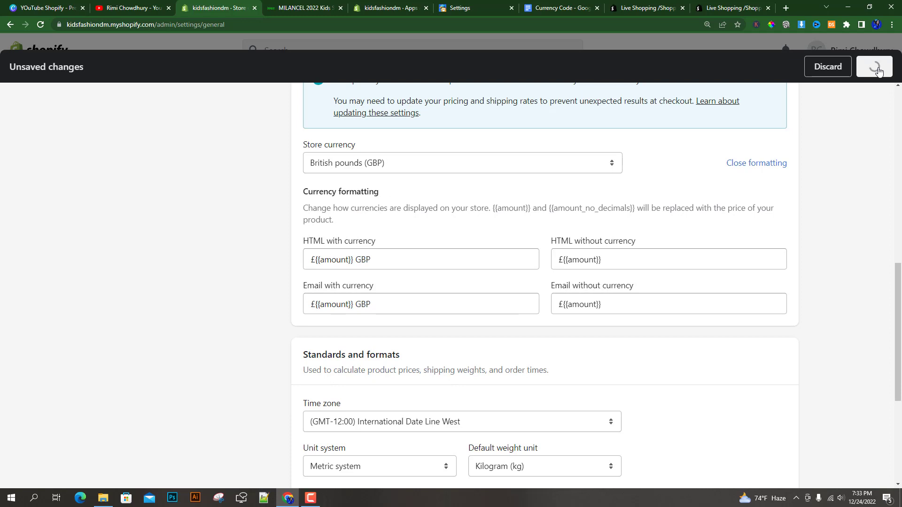
Step: Go back to the sweater's product page, reload it, and check the currency and amount of its price
click(276, 8)
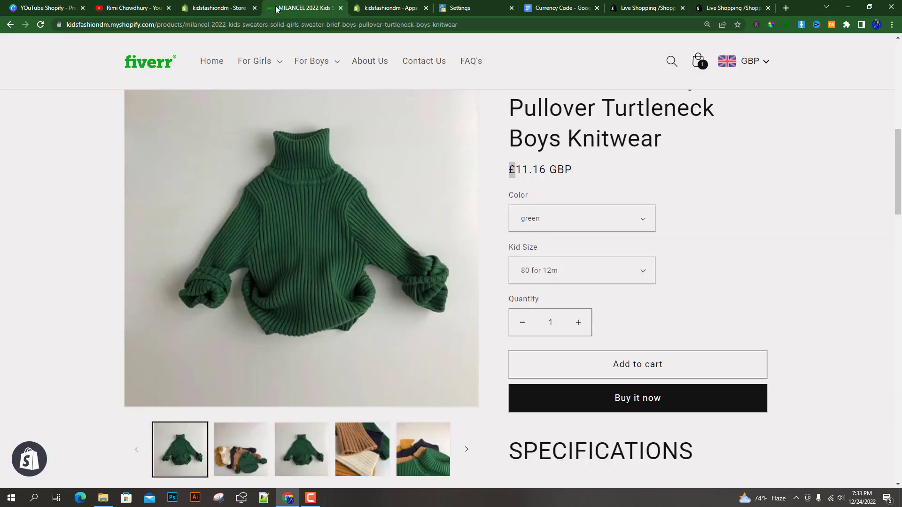
click(41, 24)
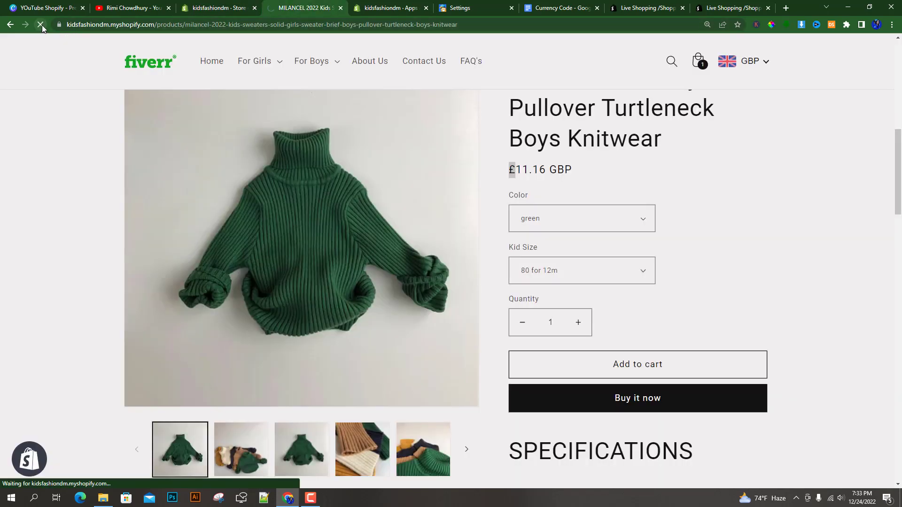
scroll(799, 240, up, 2)
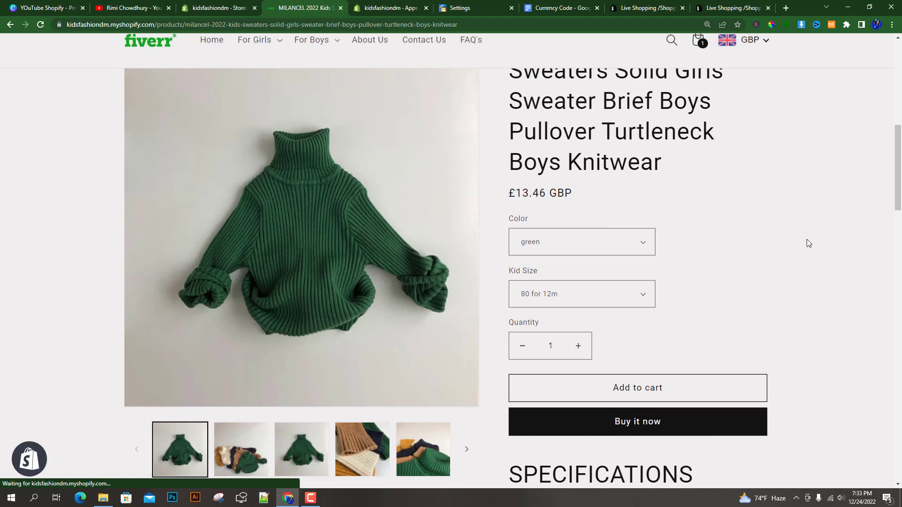
scroll(803, 248, down, 1)
scroll(799, 212, up, 1)
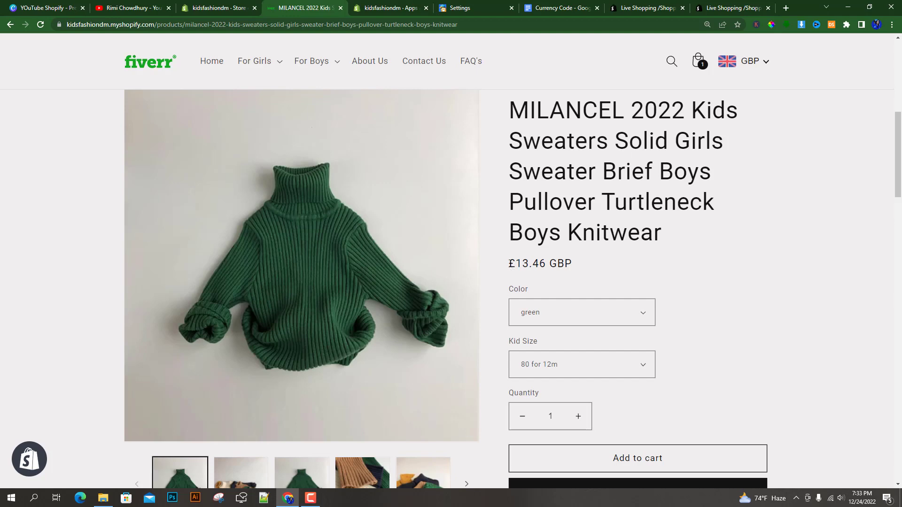
drag(509, 264, 571, 267)
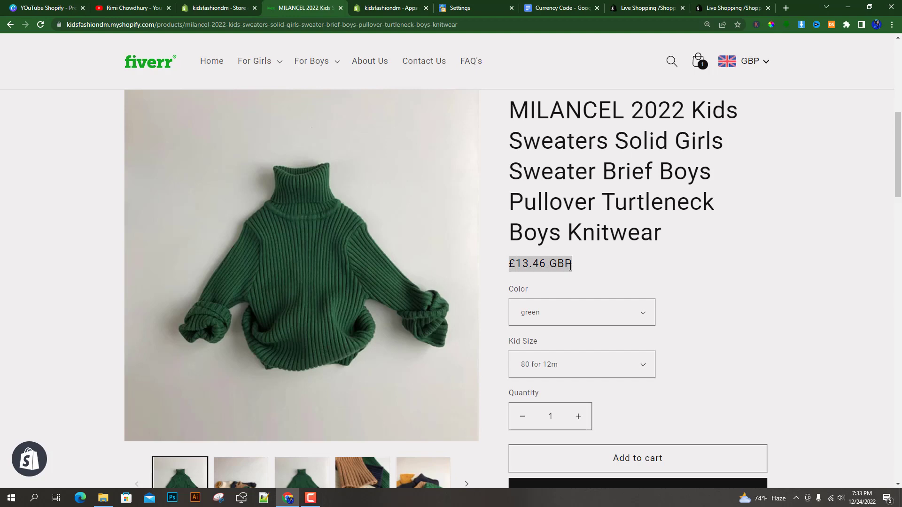
Step: Switch the sweater page between British Pound Sterling and Canadian Dollar, checking that its price converts
click(762, 61)
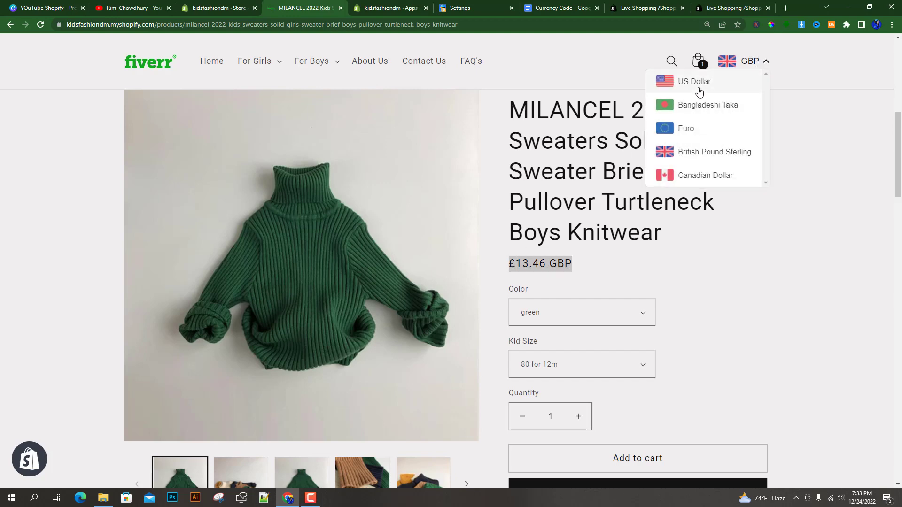
click(685, 151)
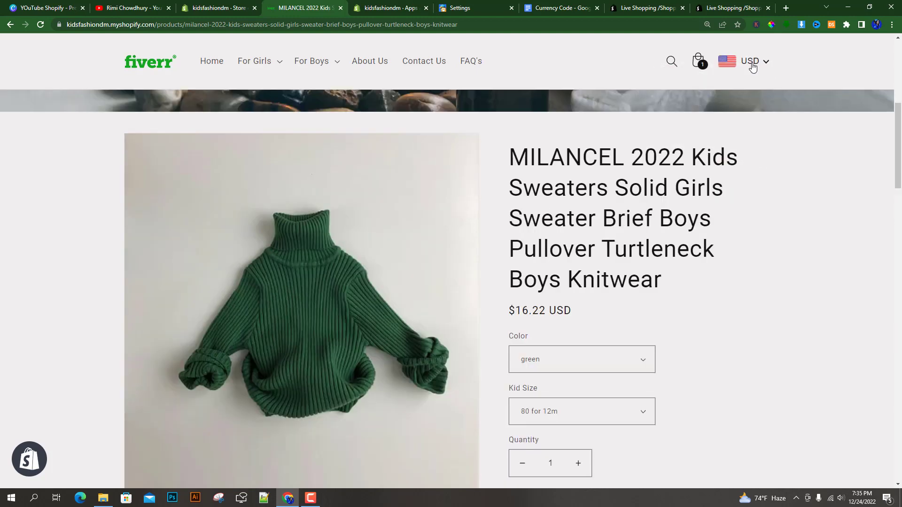
click(751, 61)
click(734, 82)
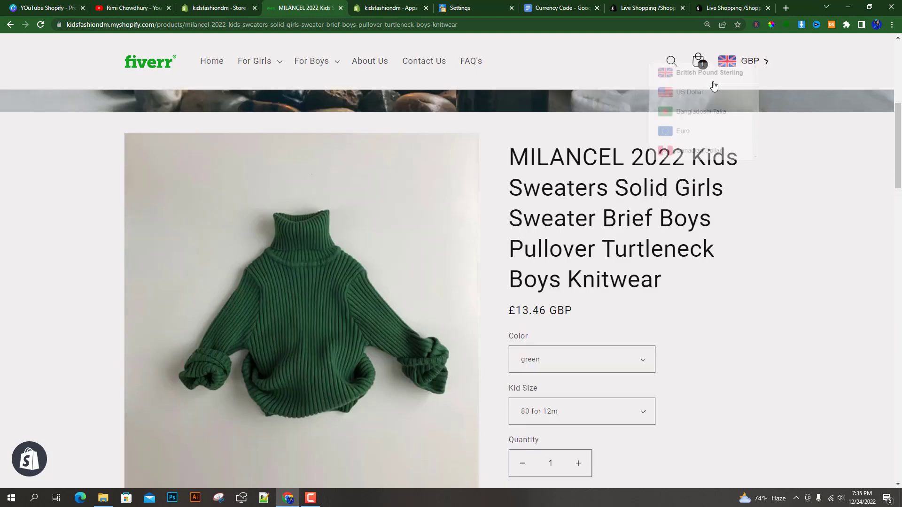
click(743, 65)
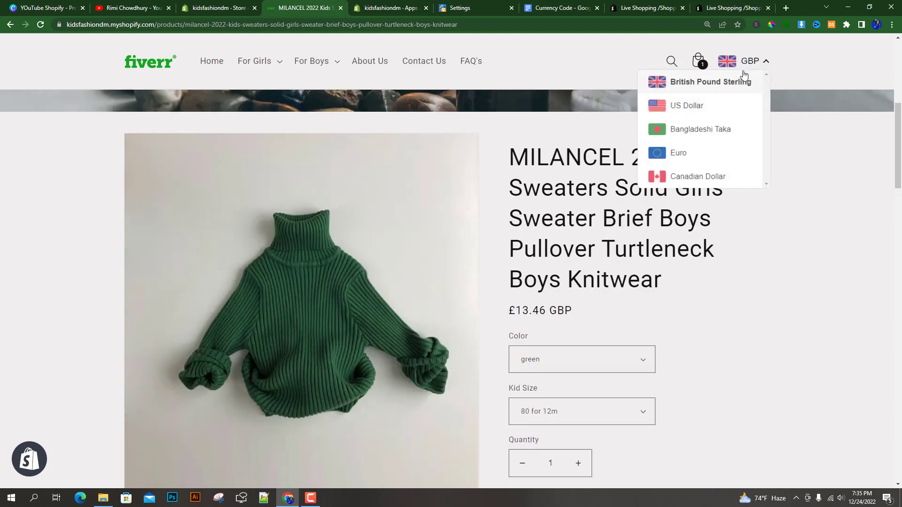
click(683, 179)
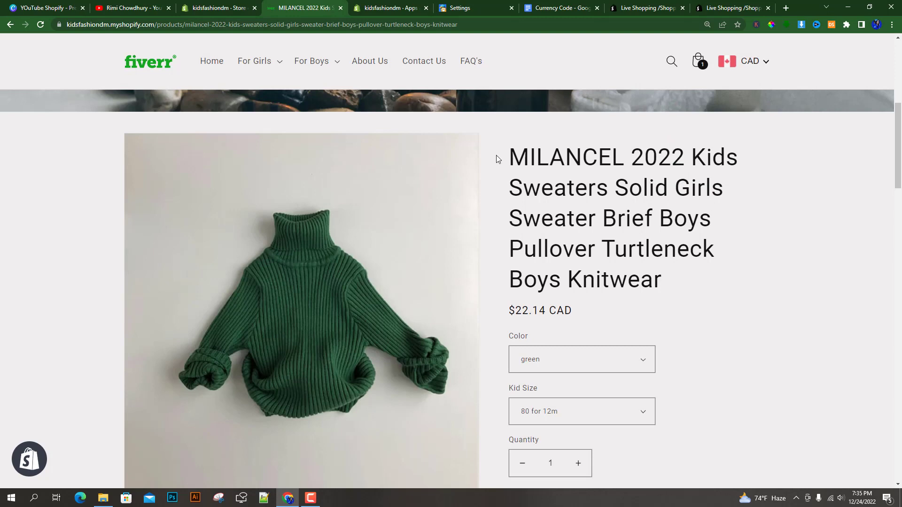
Step: Return to the store settings and review the GBP code in the HTML with currency and HTML without currency formats
click(206, 5)
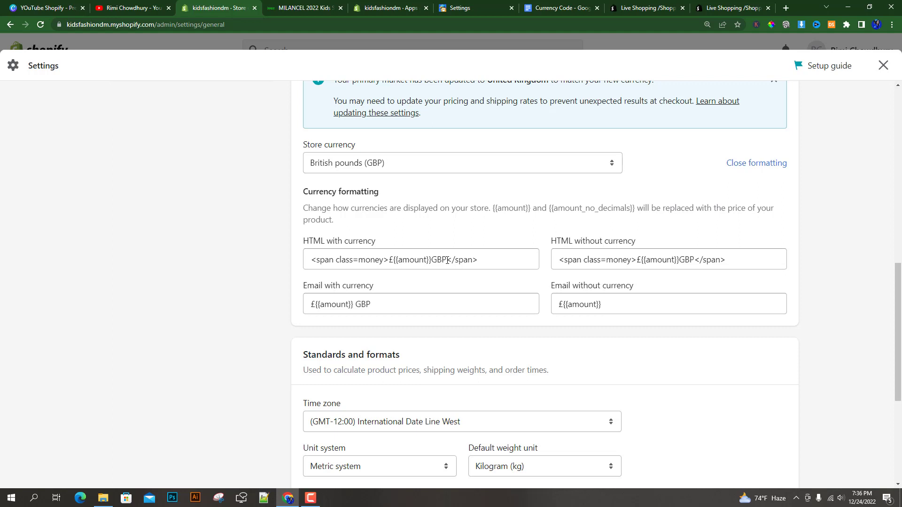
drag(447, 261, 432, 262)
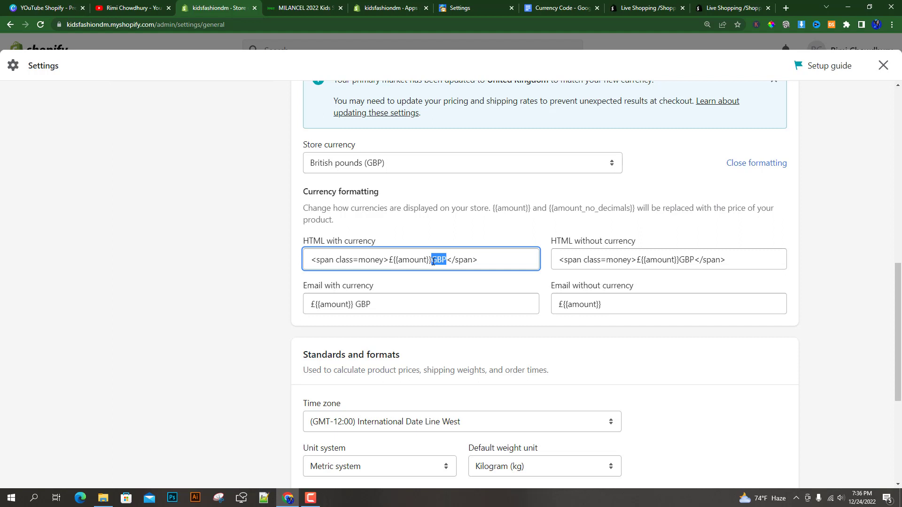
click(496, 260)
drag(477, 260, 276, 258)
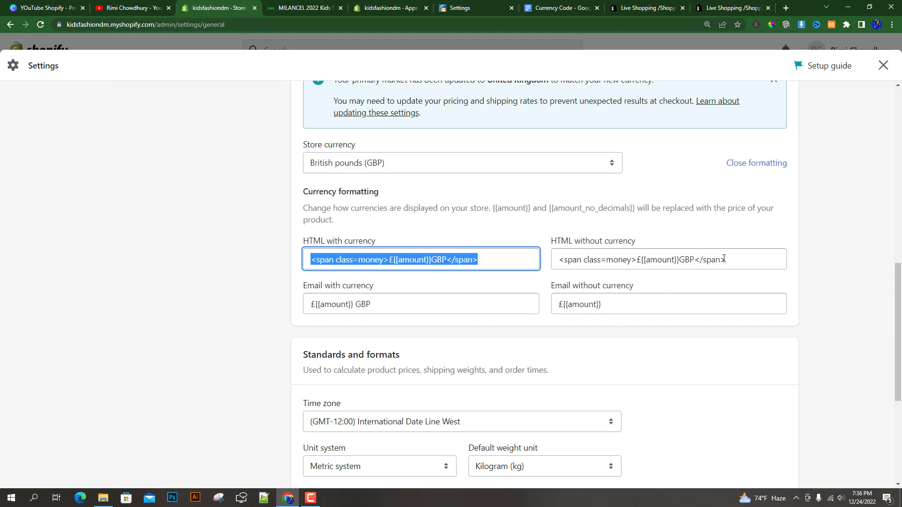
drag(730, 259, 544, 271)
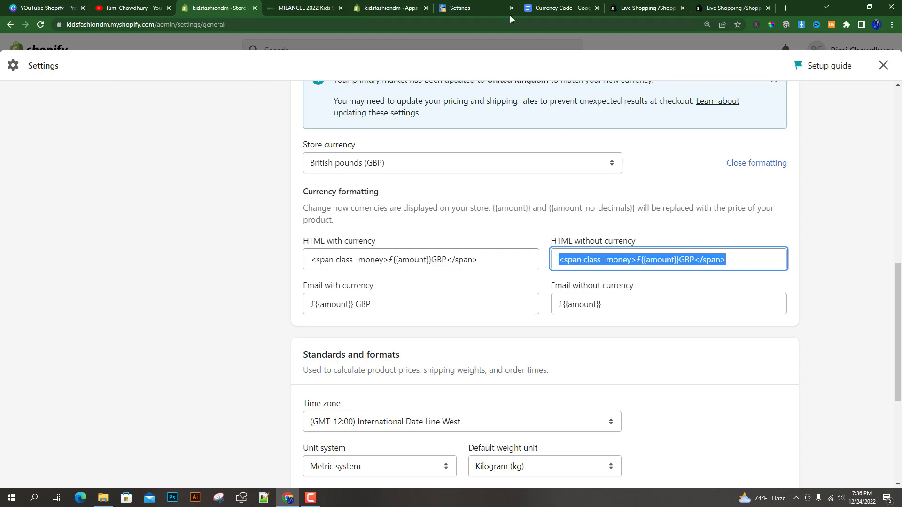
Step: Go back to the sweater's product page and look over its price and purchase options
click(477, 5)
click(301, 7)
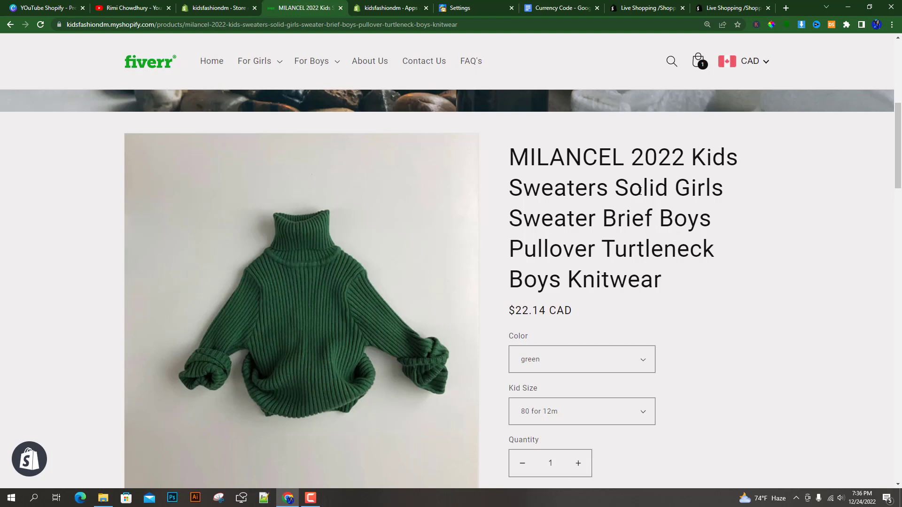
scroll(640, 191, down, 3)
scroll(719, 352, up, 1)
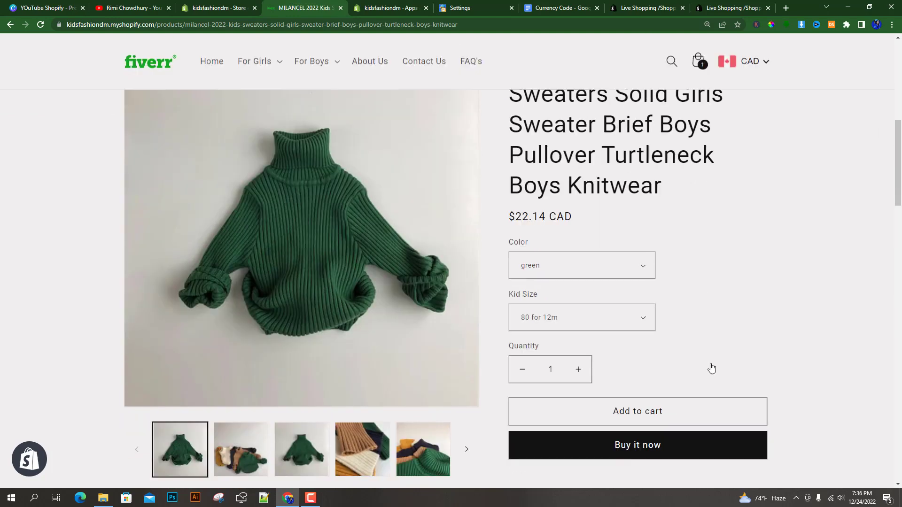